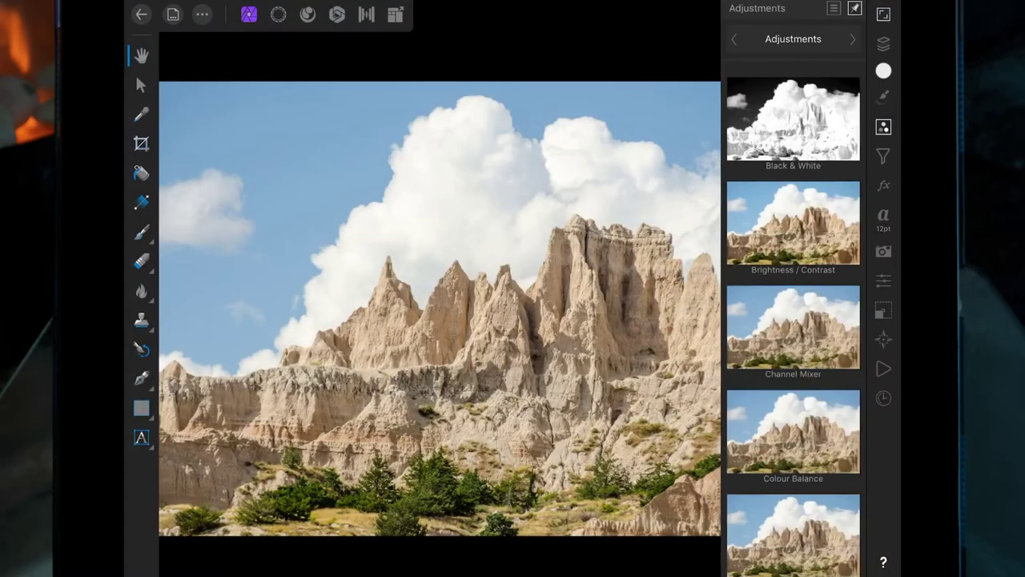
Find Brightness / Contrast in the Adjustments list and apply it to the badlands photo
scroll(772, 290, "down", 5)
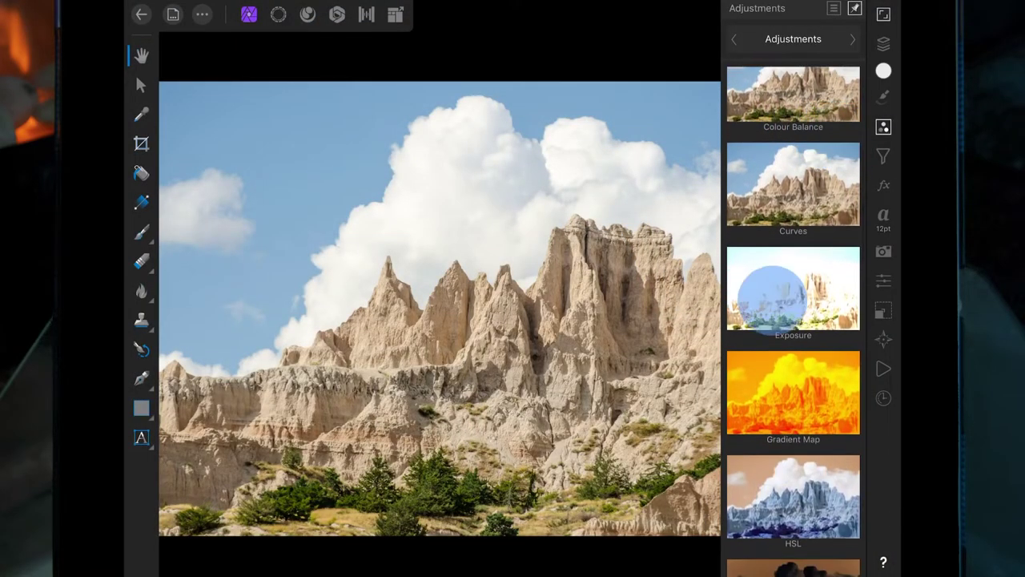
scroll(791, 286, "down", 4)
scroll(793, 320, "down", 3)
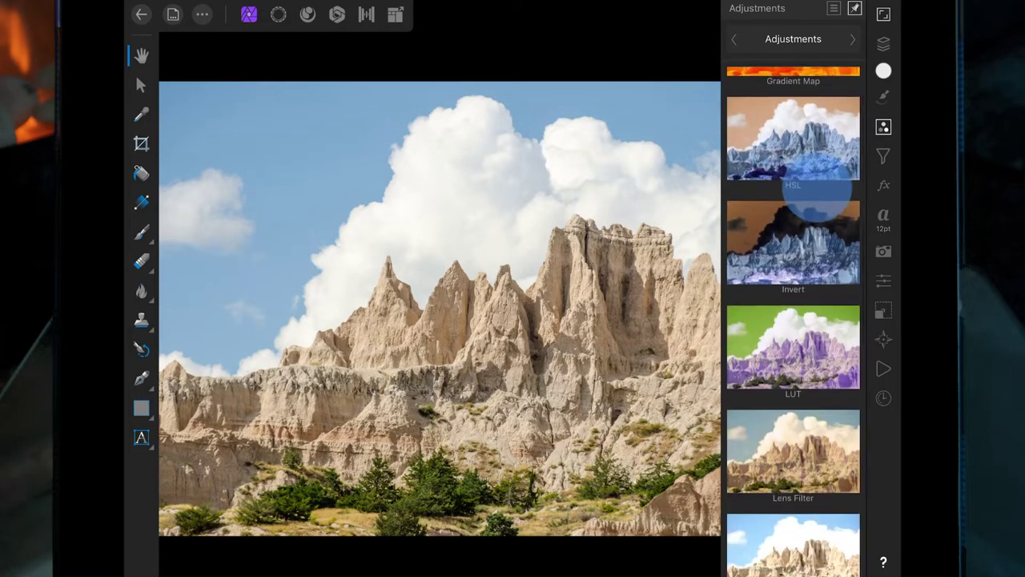
scroll(800, 240, "up", 8)
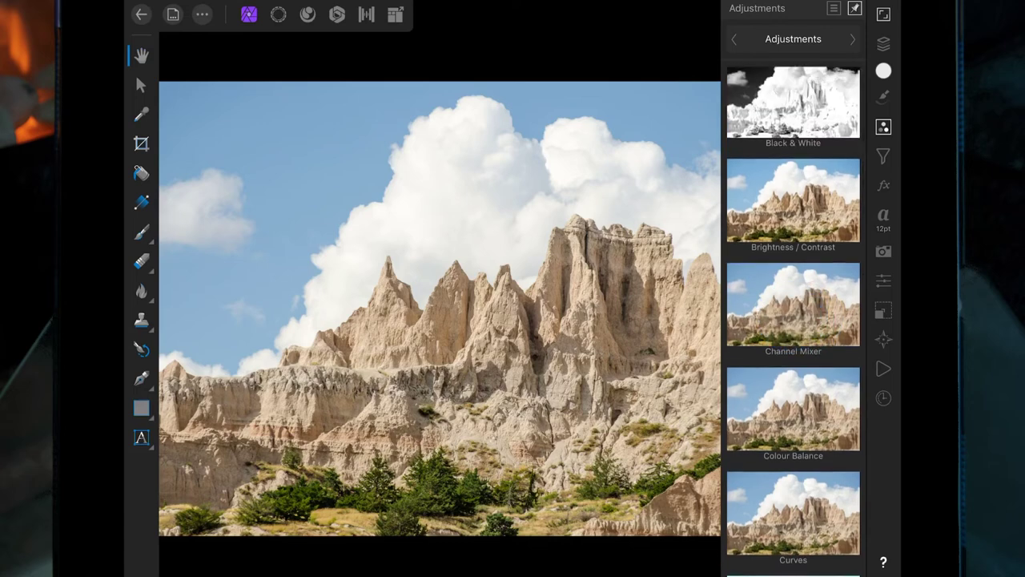
left_click(793, 200)
Set Brightness to about -42 and Contrast to about 9
left_click_drag(323, 539, 230, 570)
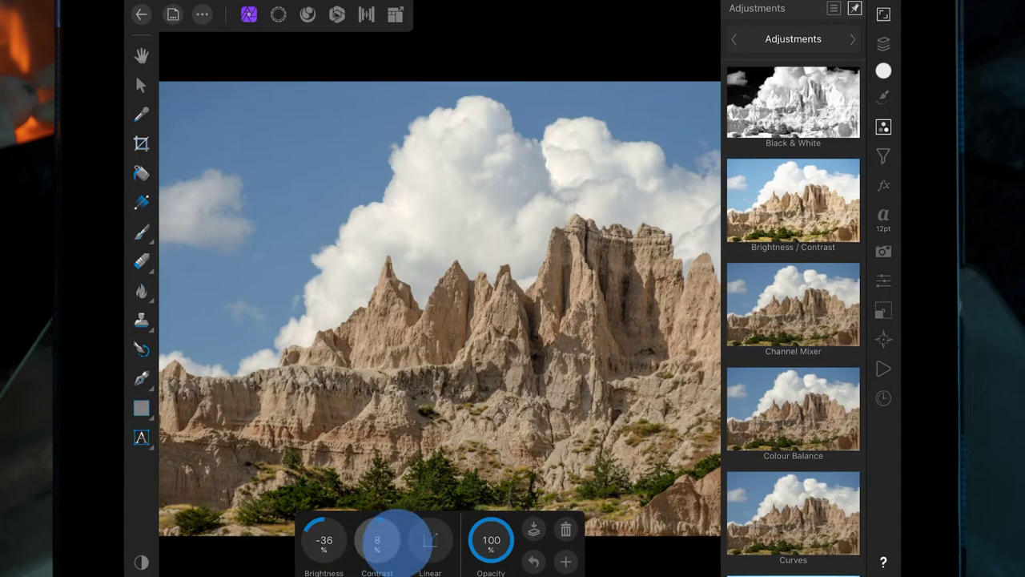
left_click_drag(377, 540, 410, 540)
left_click_drag(323, 540, 296, 541)
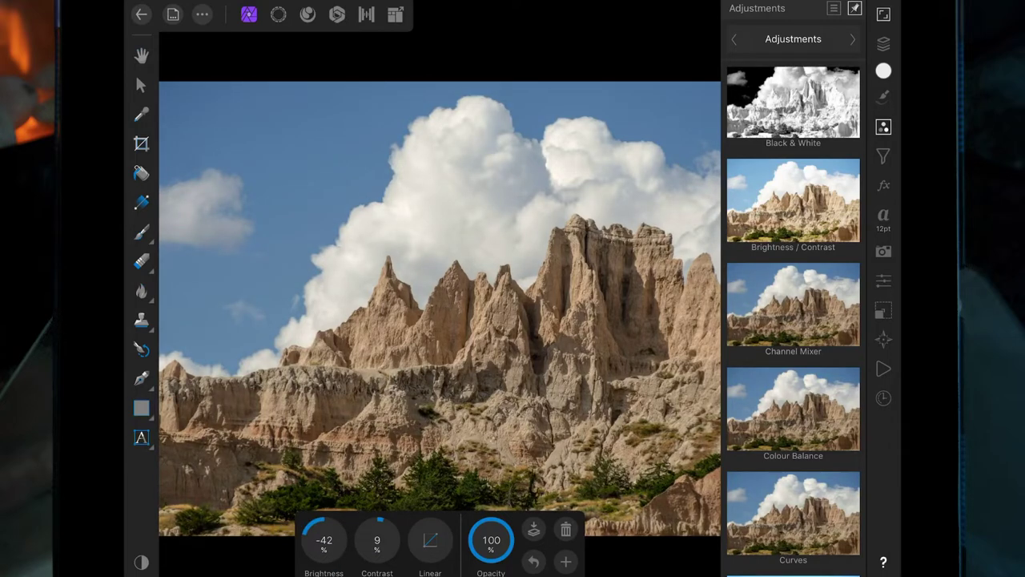
Add an HSL adjustment with Saturation lowered to about -9
left_click_drag(812, 411, 801, 361)
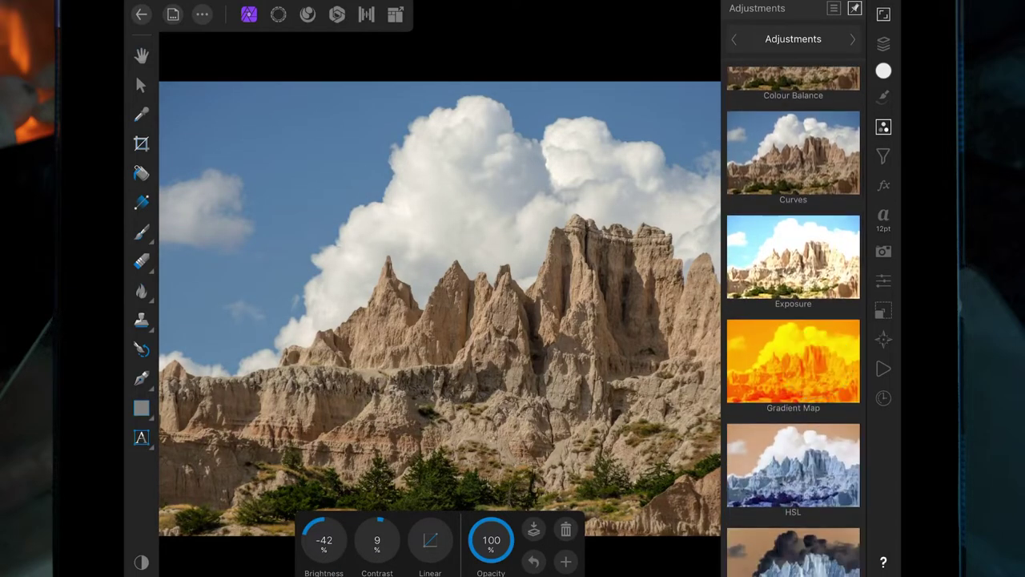
left_click(825, 457)
left_click_drag(445, 540, 386, 545)
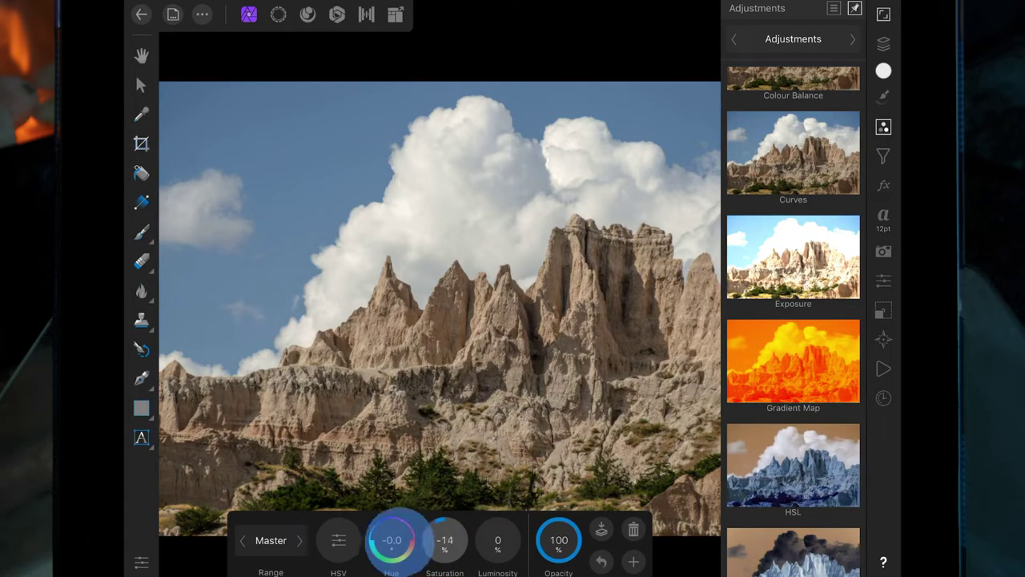
left_click_drag(390, 545, 423, 543)
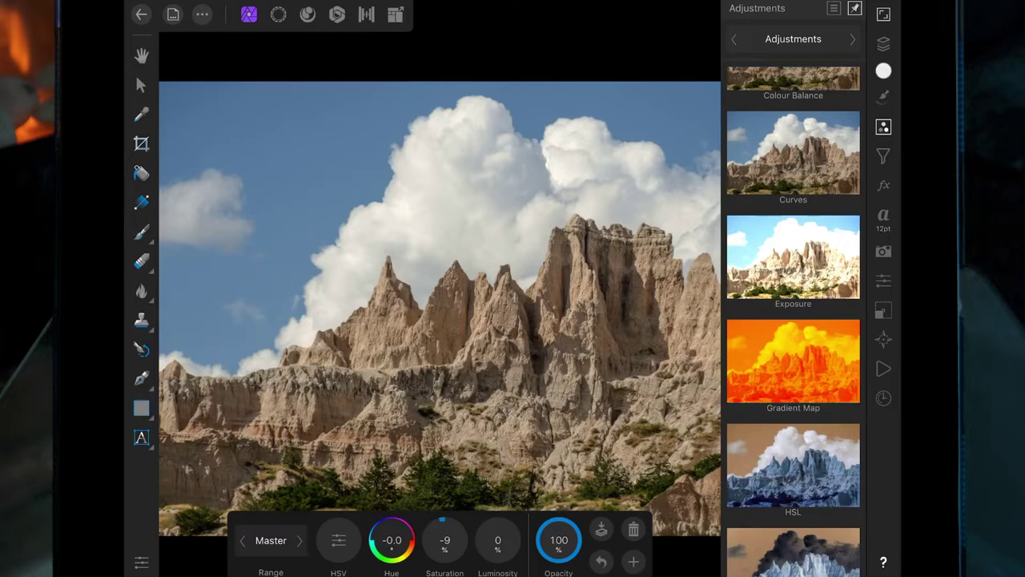
Add Colour Balance, shift the highlights' yellow–blue and the shadows' cyan and yellow–blue tones, then show Layers
scroll(792, 321, "up", 2)
left_click_drag(791, 257, 778, 321)
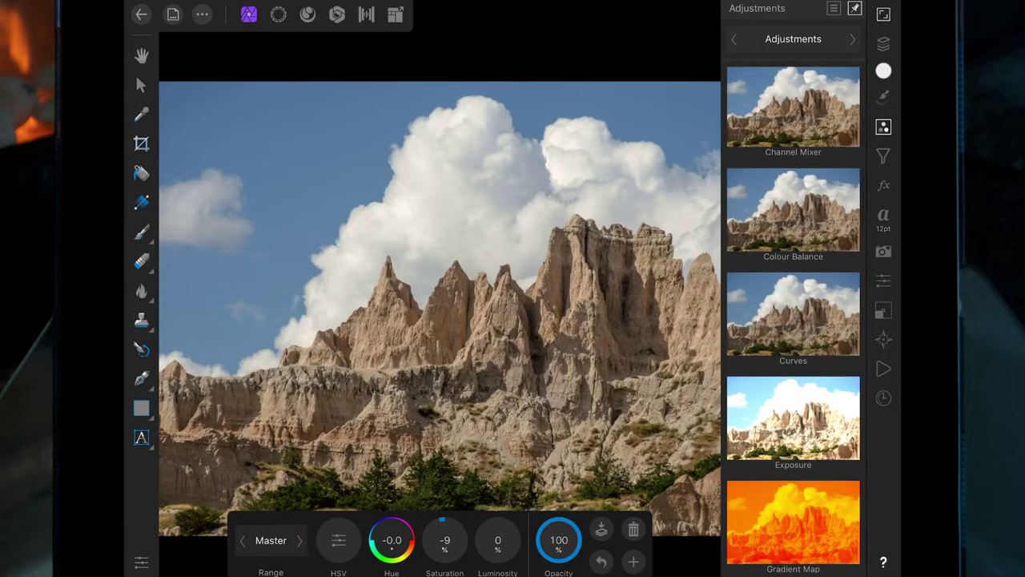
left_click(285, 540)
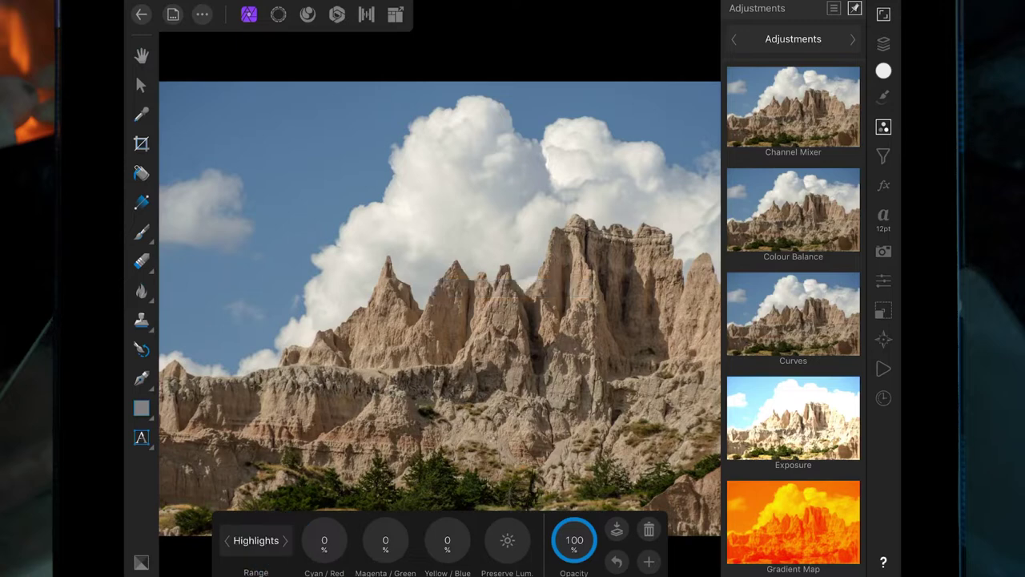
left_click_drag(447, 539, 342, 539)
left_click_drag(325, 540, 303, 540)
left_click_drag(447, 540, 468, 540)
left_click(883, 43)
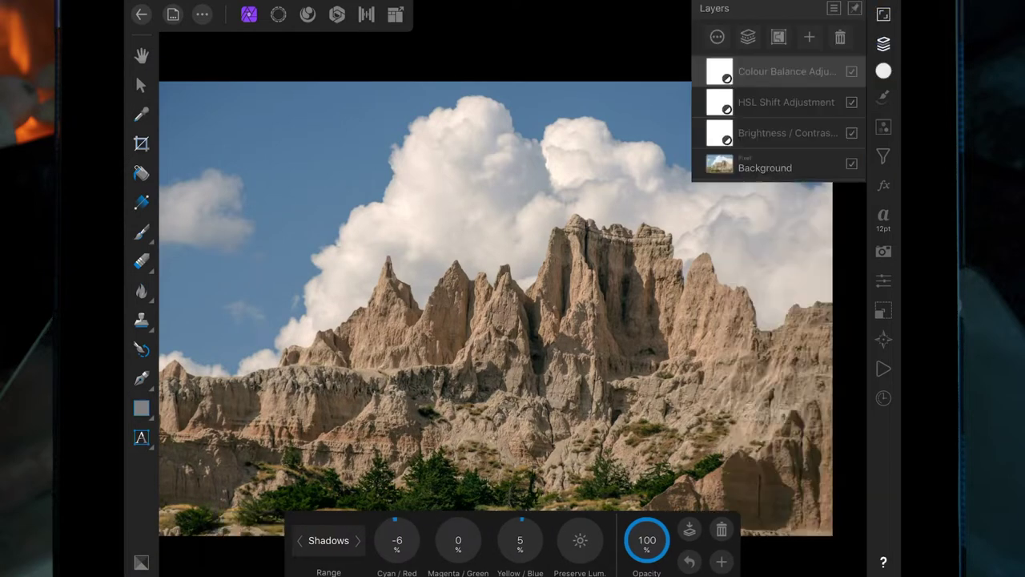
Fine-tune the shadows' Cyan/Red and Magenta/Green balance, comparing with Colour Balance hidden and shown
left_click(851, 71)
left_click(520, 540)
left_click_drag(397, 543, 394, 543)
left_click_drag(458, 541, 469, 541)
left_click(851, 71)
Nest Brightness / Contrast, HSL Shift and Colour Balance inside the Background layer
left_click(801, 133)
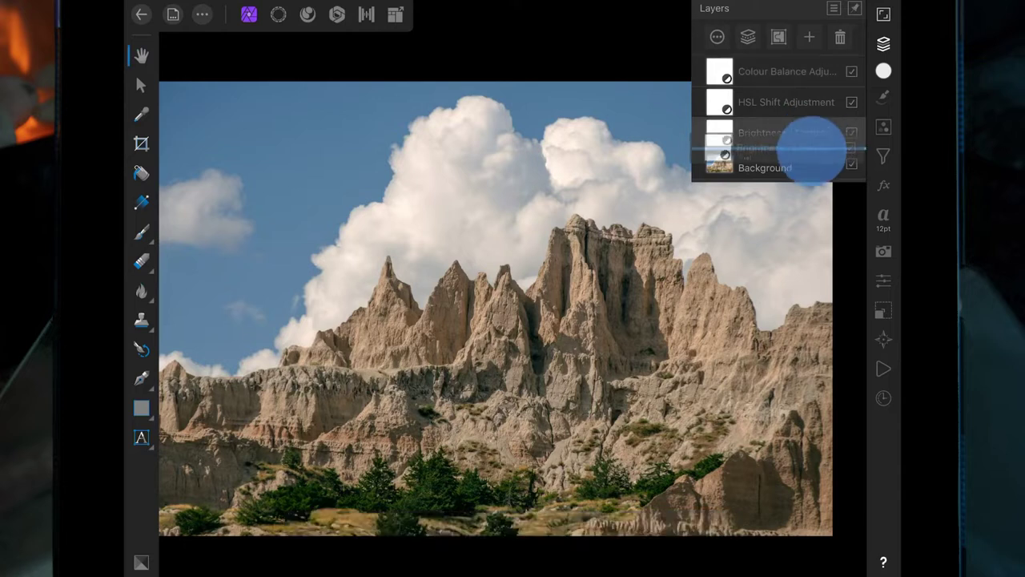
left_click_drag(790, 128, 793, 160)
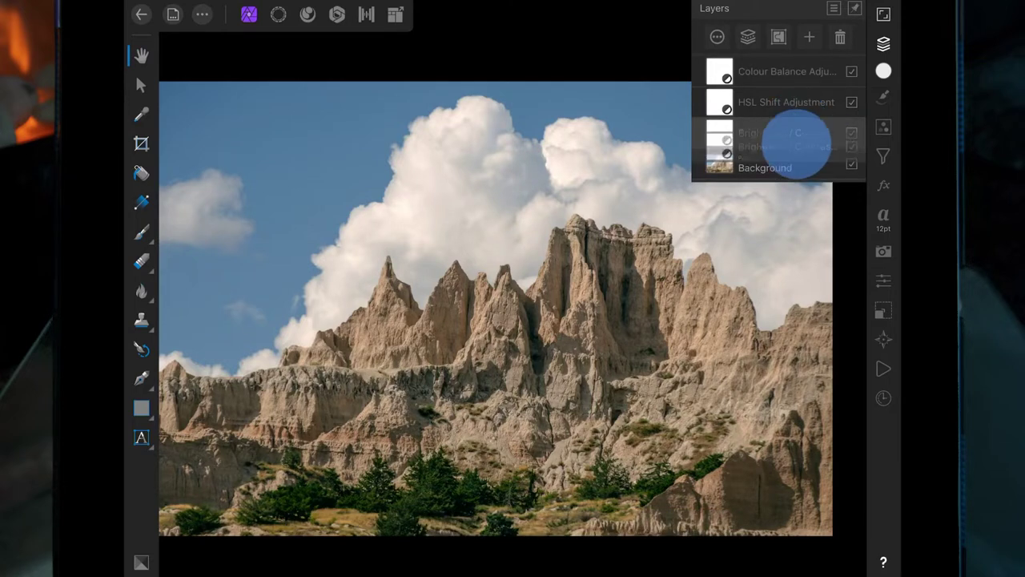
left_click_drag(801, 102, 801, 130)
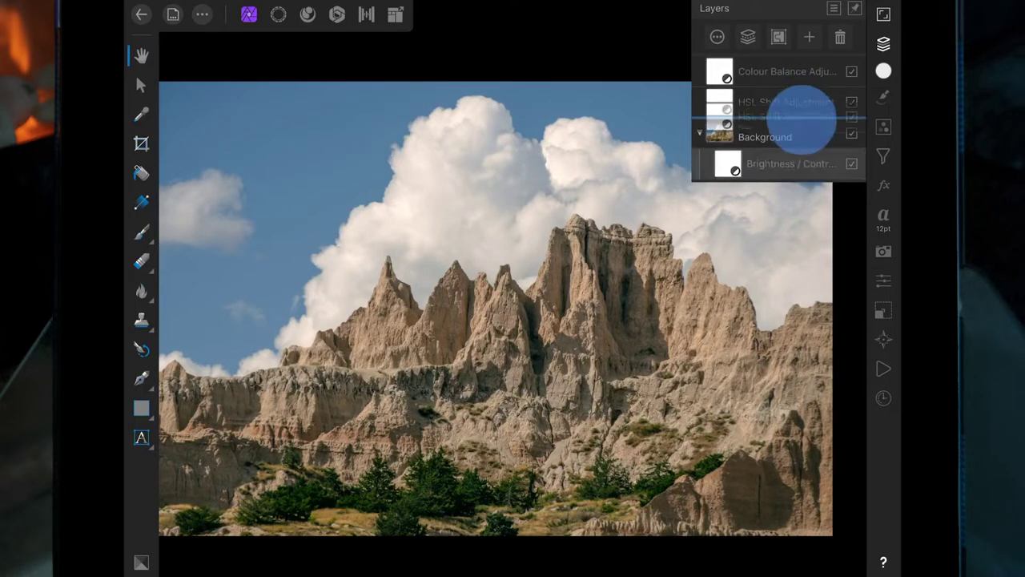
left_click_drag(793, 71, 810, 101)
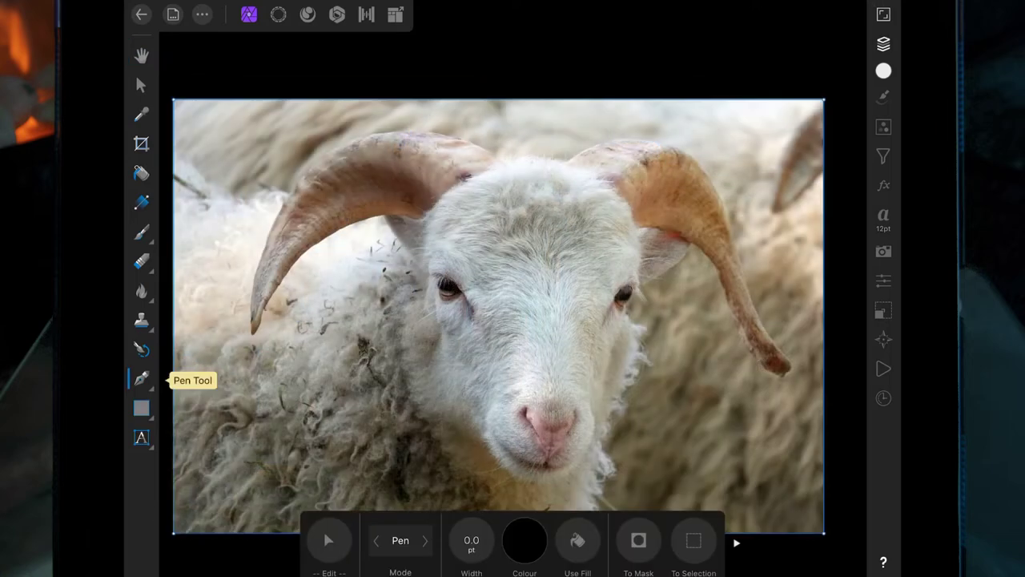
Switch the Pen to smart curve mode and trace the left horn's upper edge, tip and lower edge
left_click(407, 540)
scroll(490, 241, "up", 5)
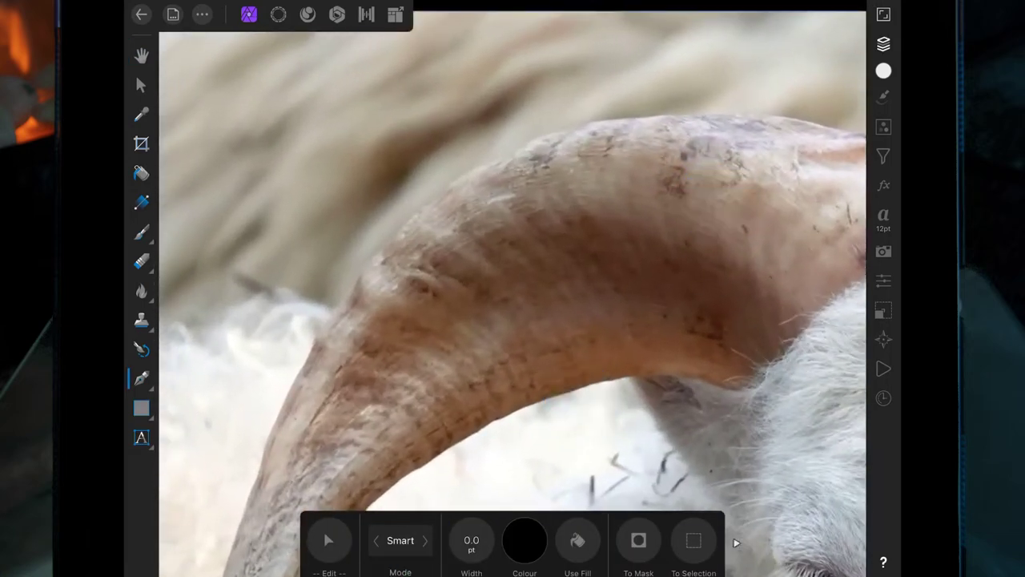
left_click(464, 177)
left_click(388, 251)
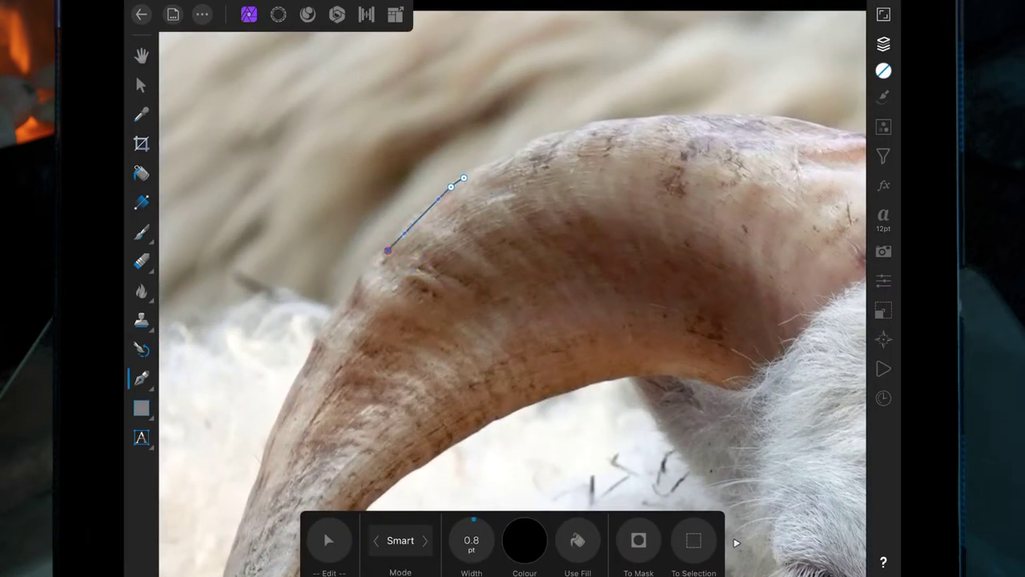
scroll(512, 288, "down", 3)
left_click(299, 466)
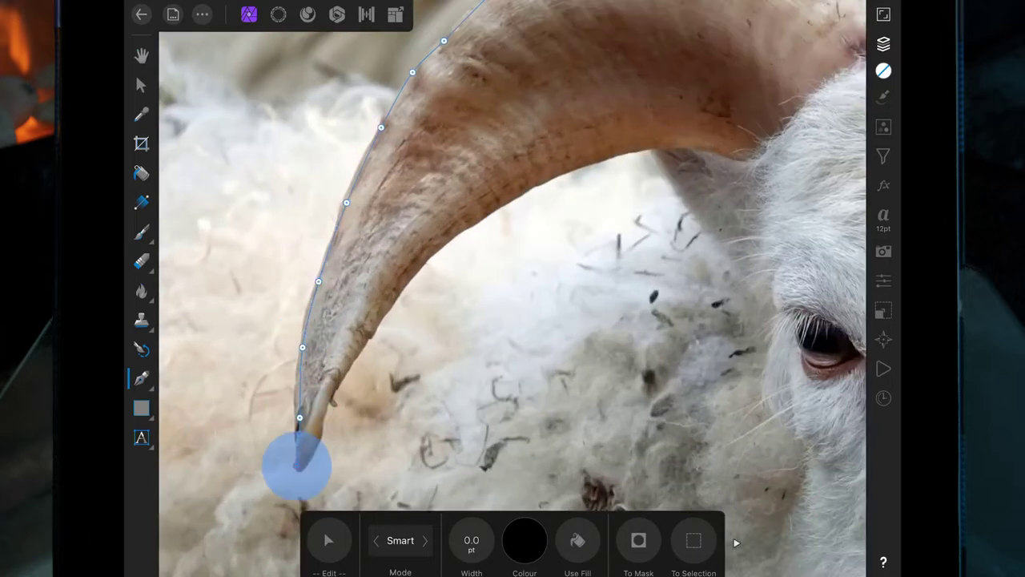
left_click(328, 399)
left_click(387, 307)
left_click(421, 261)
left_click(483, 216)
left_click(659, 144)
scroll(512, 288, "down", 3)
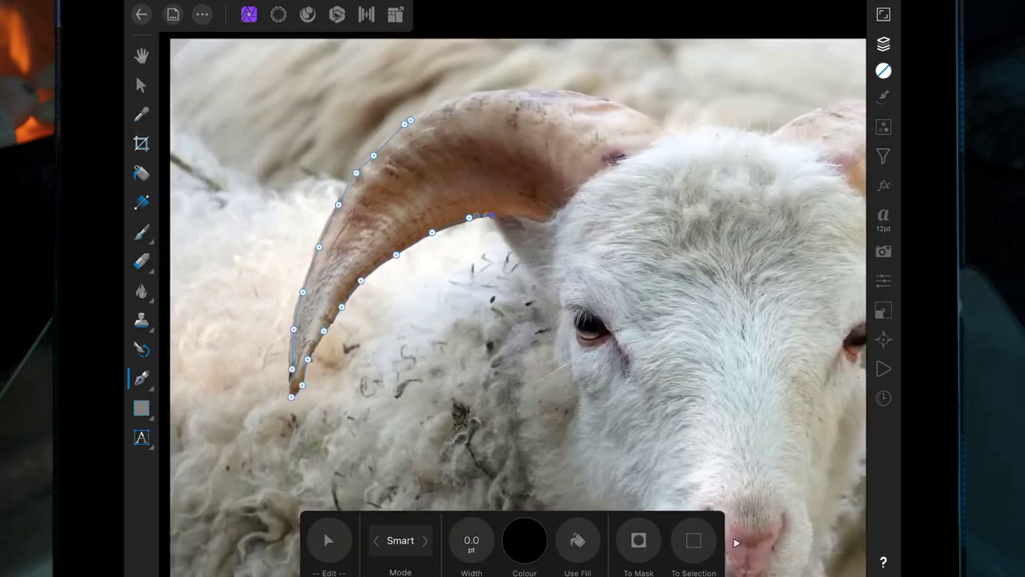
scroll(513, 289, "up", 1)
Extend the outline past the eye, down beside the face and neck, and back up the face
left_click(475, 200)
left_click(524, 263)
scroll(513, 288, "down", 3)
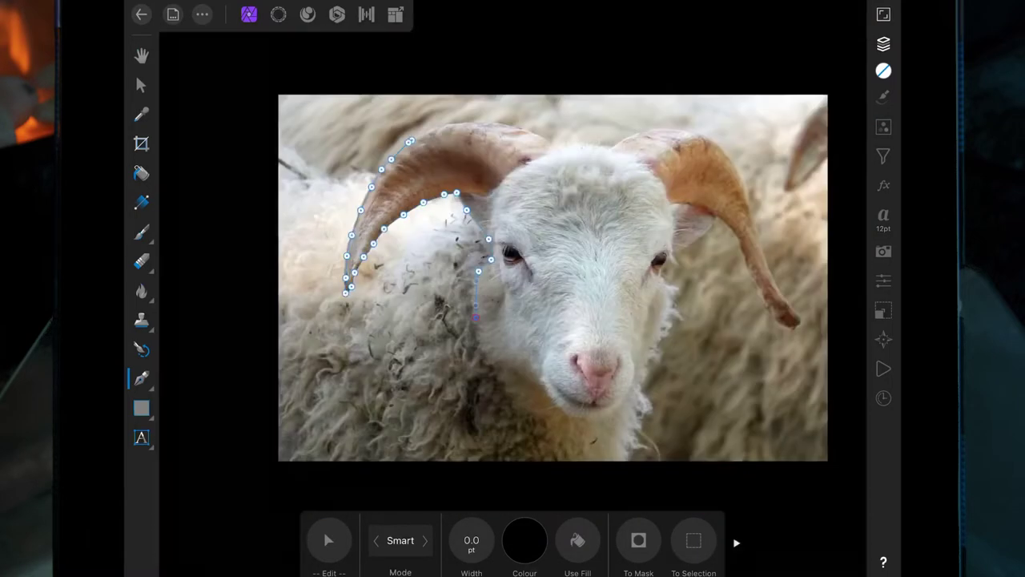
scroll(513, 288, "up", 3)
left_click(474, 364)
scroll(512, 288, "down", 2)
left_click(432, 324)
left_click(589, 475)
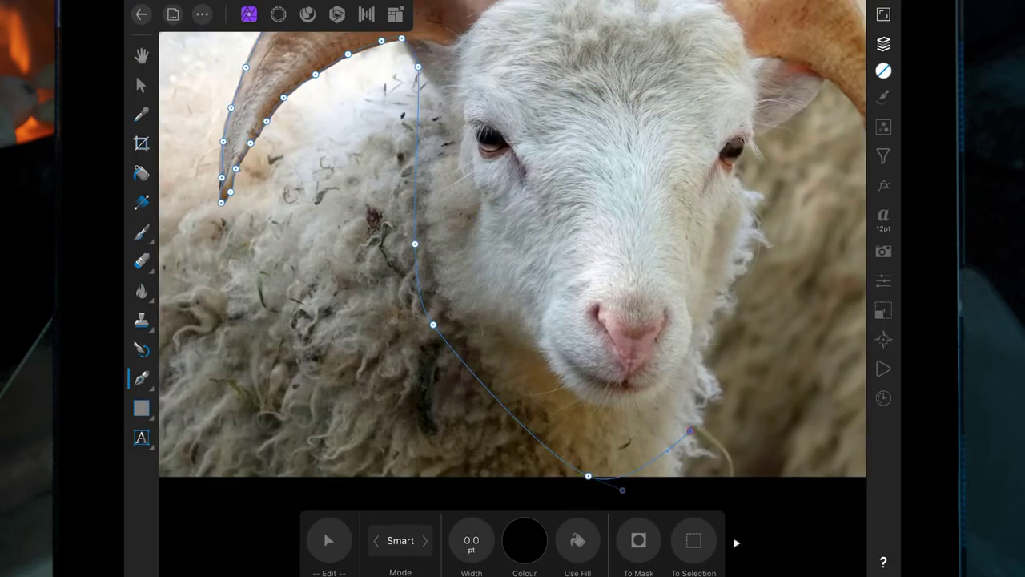
scroll(513, 288, "down", 2)
scroll(513, 288, "up", 3)
left_click(522, 262)
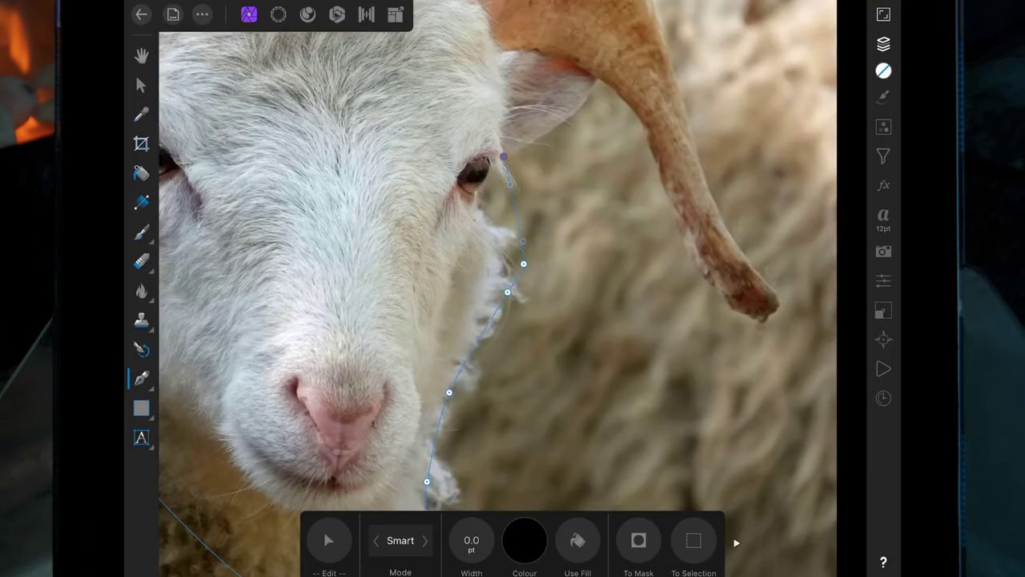
scroll(512, 288, "up", 2)
left_click_drag(434, 195, 570, 104)
scroll(676, 216, "down", 2)
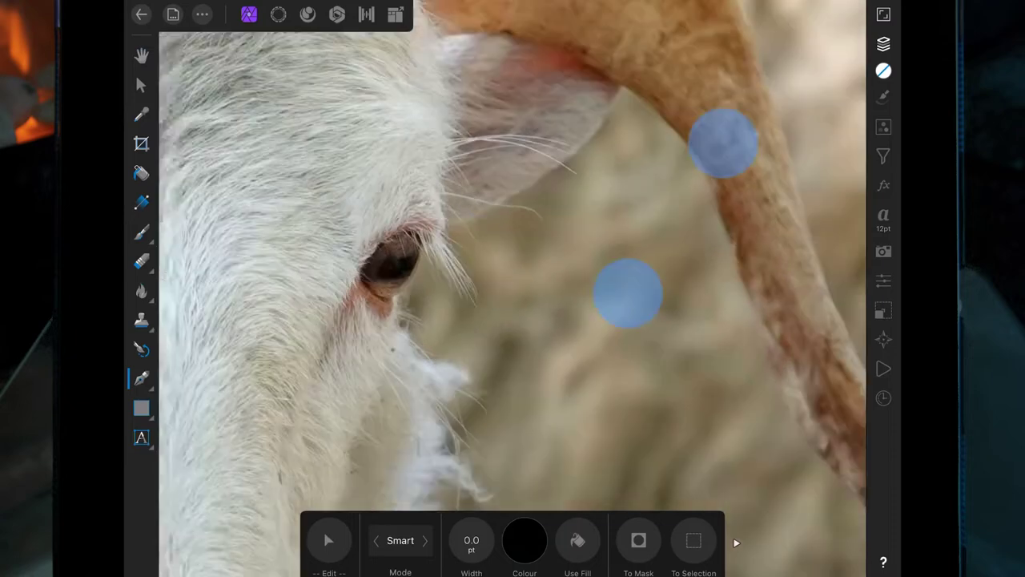
Trace the right horn around its tip, undoing the misplaced nodes
left_click(527, 65)
left_click(591, 249)
left_click(630, 329)
left_click(686, 386)
left_click(737, 419)
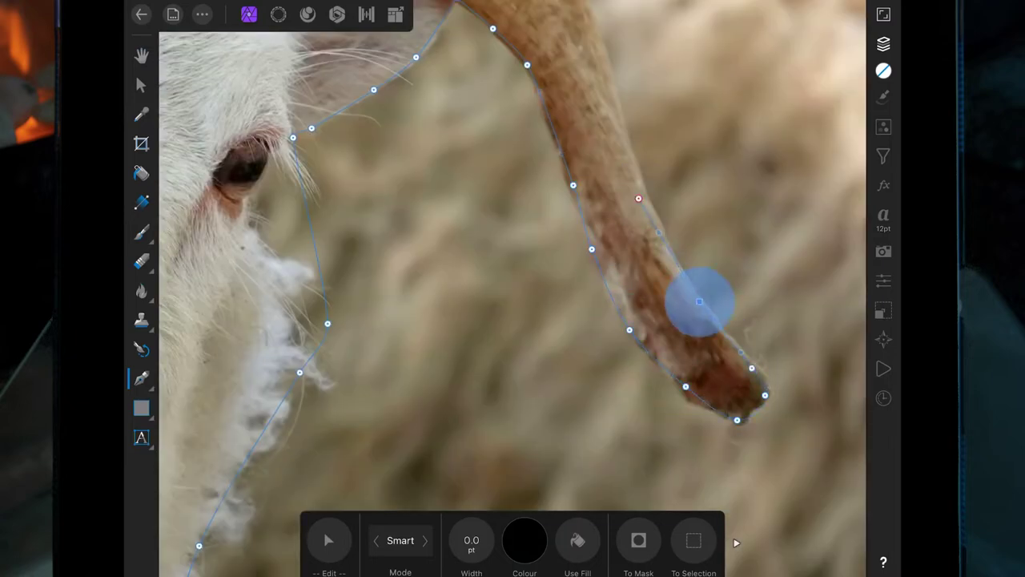
scroll(671, 294, "up", 3)
key("ctrl+z")
key("ctrl+z")
scroll(512, 288, "down", 3)
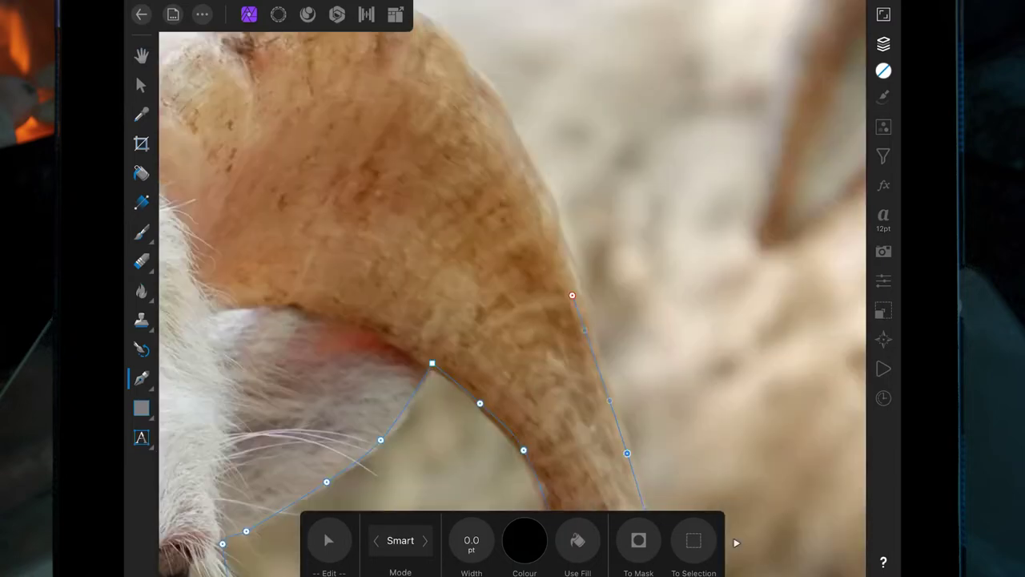
Add nodes along the horn base, horn top and fur edge to complete the outline
left_click(499, 98)
scroll(512, 289, "up", 3)
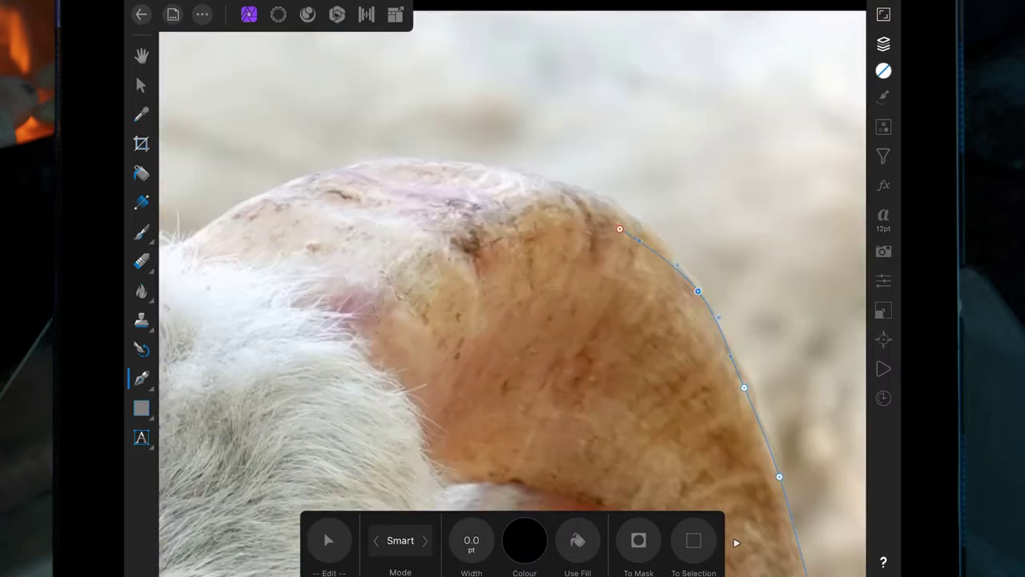
left_click(402, 157)
scroll(446, 316, "up", 3)
left_click(409, 278)
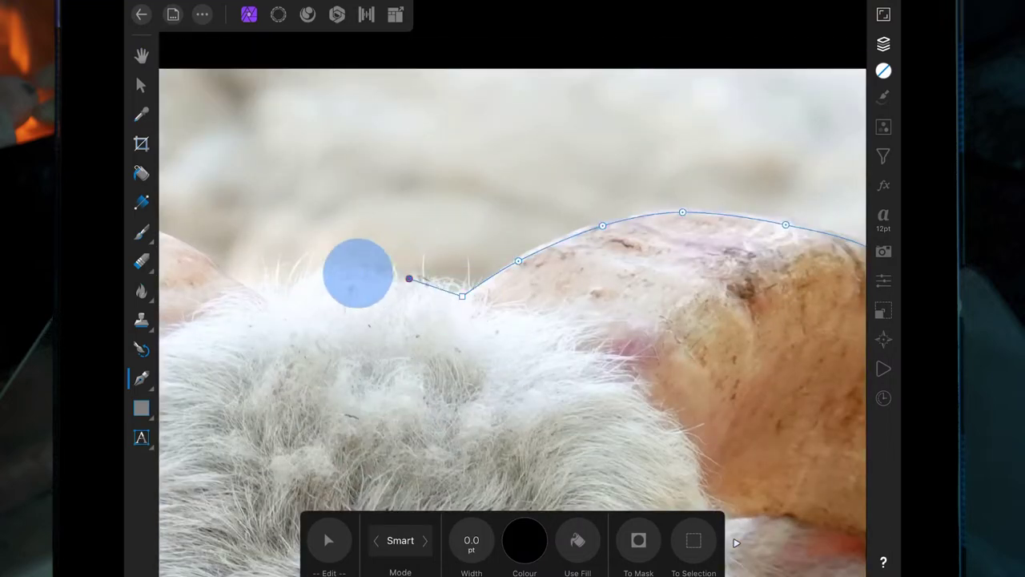
left_click(304, 277)
left_click(259, 298)
scroll(513, 288, "left", 3)
left_click(229, 160)
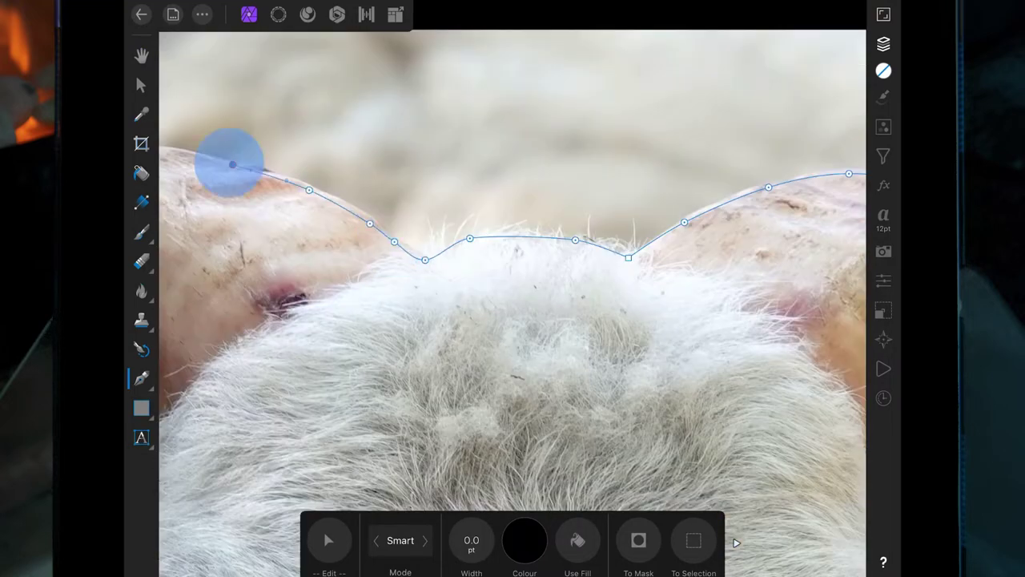
scroll(512, 288, "up", 3)
left_click(319, 228)
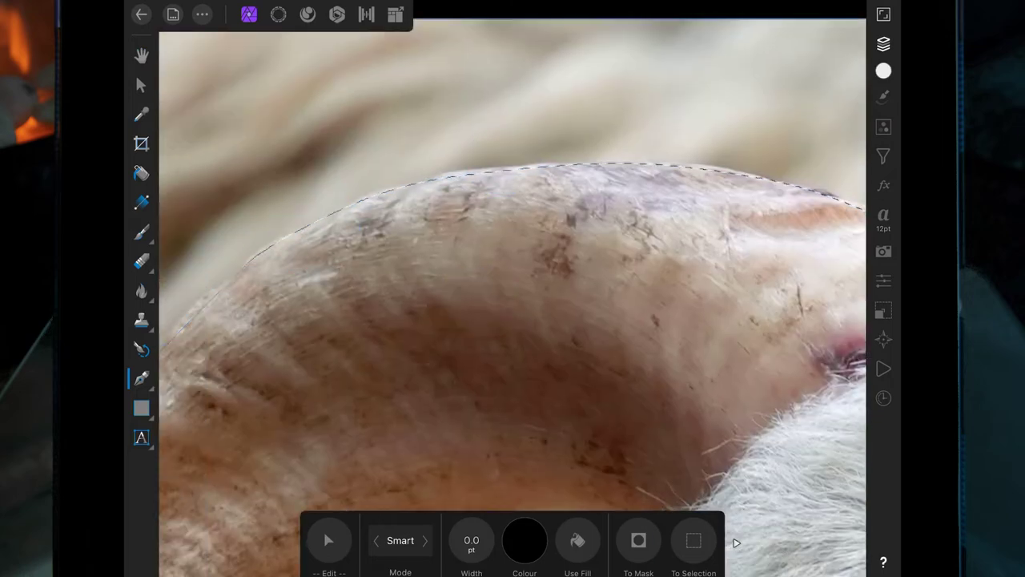
scroll(475, 334, "down", 5)
scroll(512, 360, "down", 3)
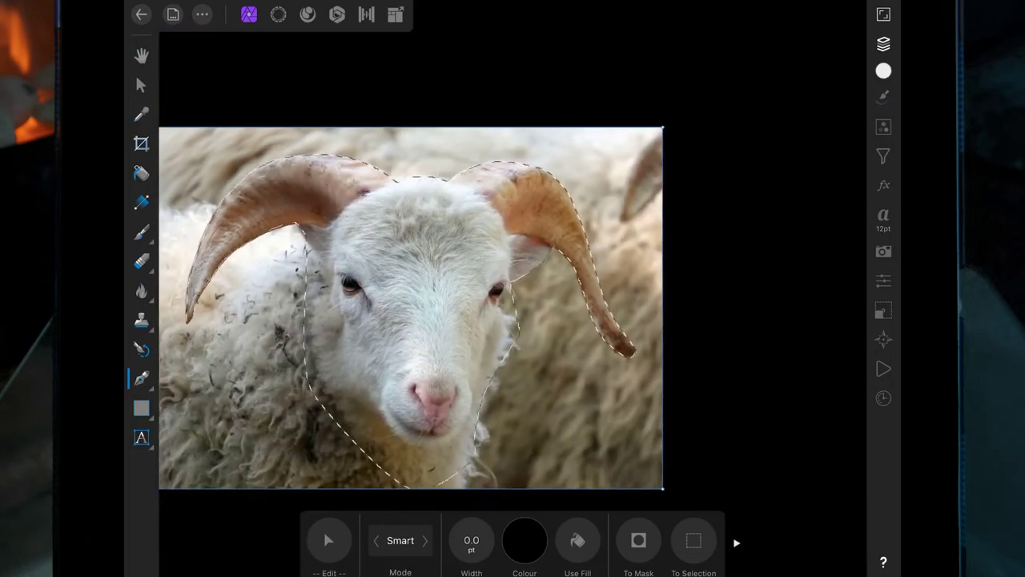
Add a Mask Layer hiding everything outside the traced ram head
left_click(884, 43)
left_click(808, 36)
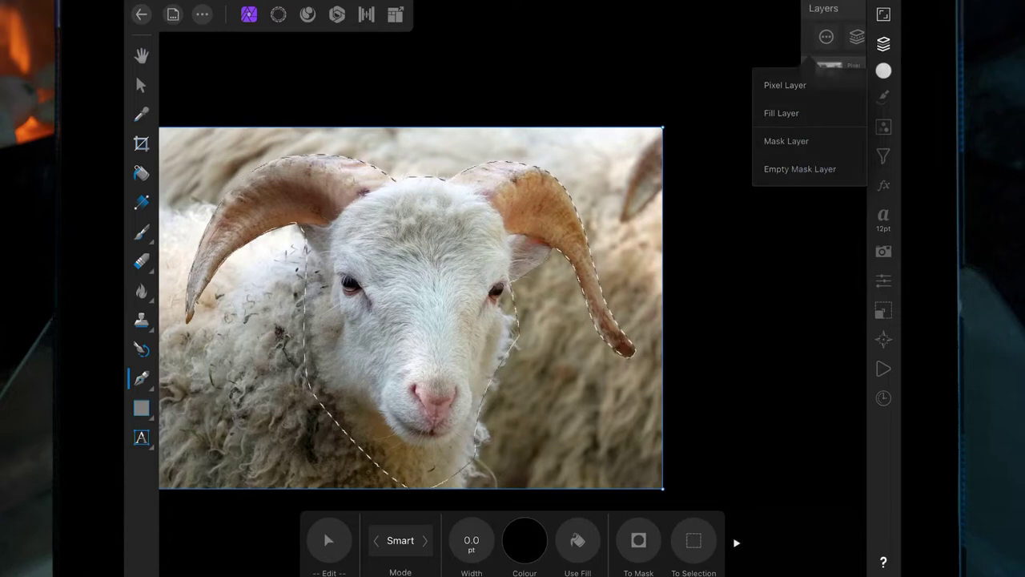
left_click(787, 137)
Copy the cut-out ram head into the badlands scene and shrink it among the spires
left_click(443, 323)
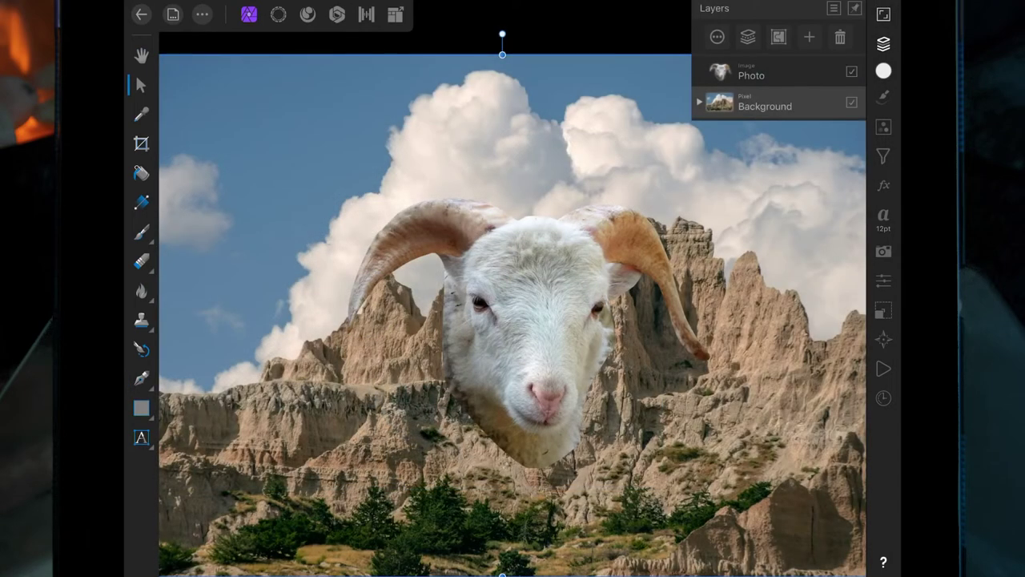
left_click(751, 72)
left_click(883, 44)
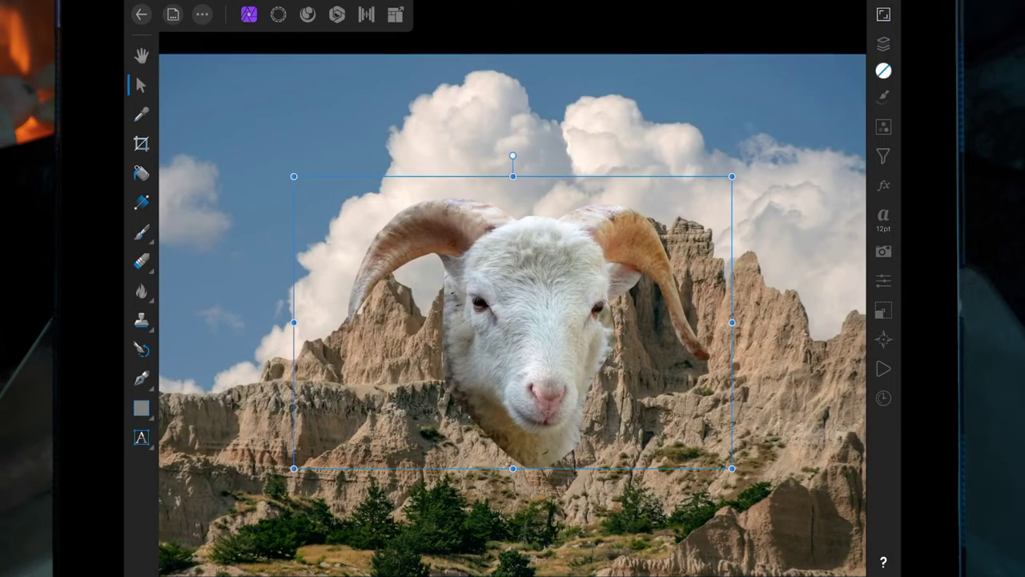
left_click_drag(732, 176, 532, 353)
Nudge the ram head up and right, and add a new pixel layer below Photo
left_click_drag(406, 393, 428, 335)
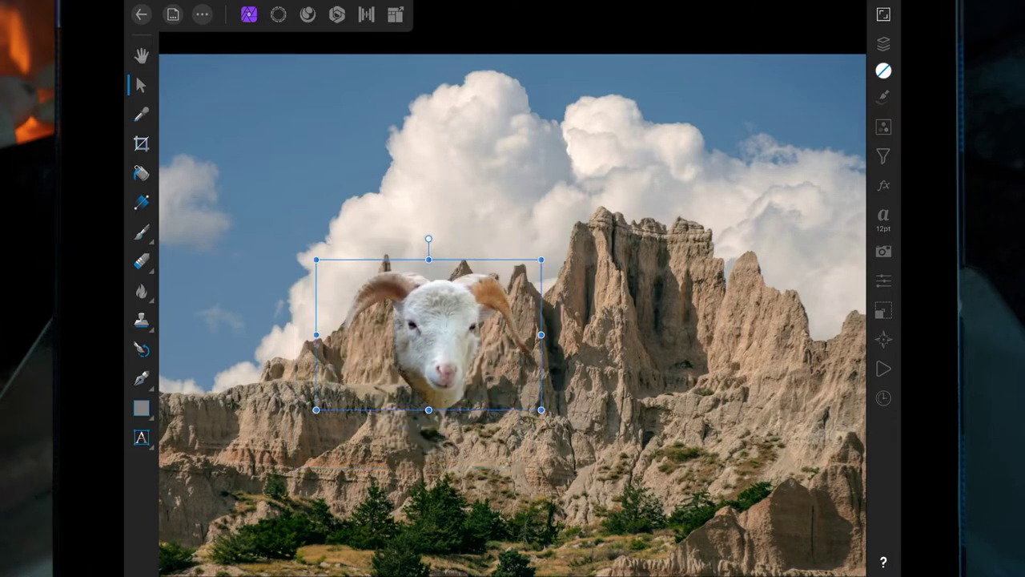
left_click(883, 43)
left_click(809, 37)
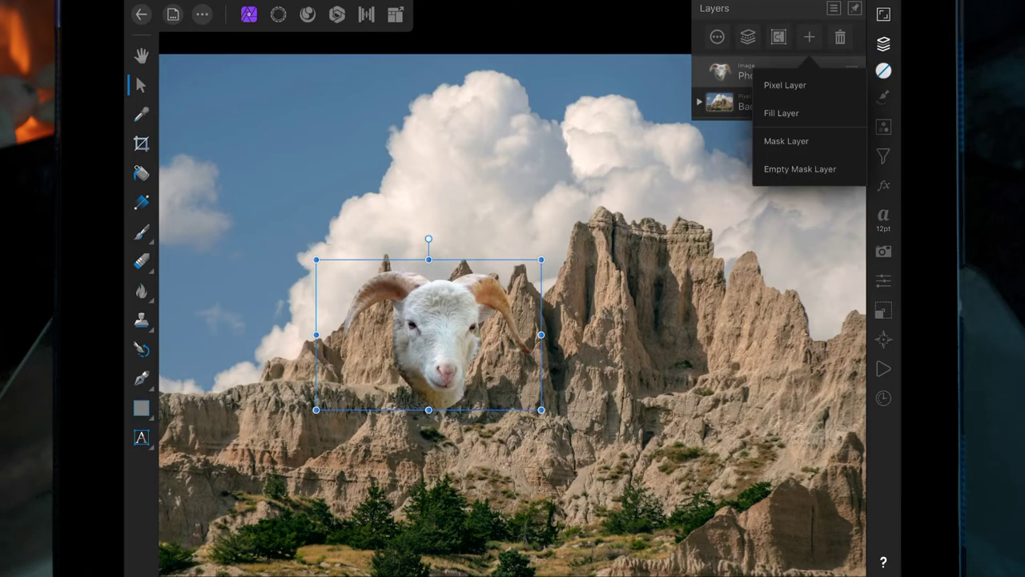
left_click(784, 85)
left_click_drag(812, 71, 812, 96)
Sample light cloud grey, nest the pixel layer inside Photo, and brush it over the head
left_click(141, 233)
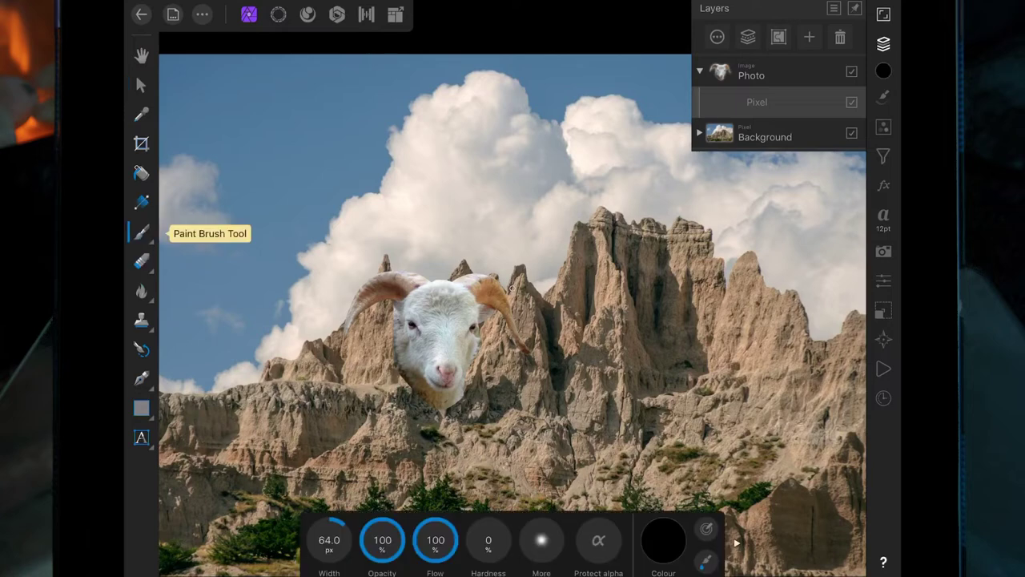
left_click(663, 540)
mouse_move(737, 304)
left_mouse_down()
mouse_move(549, 184)
mouse_move(439, 210)
left_mouse_up()
left_click_drag(806, 103, 812, 66)
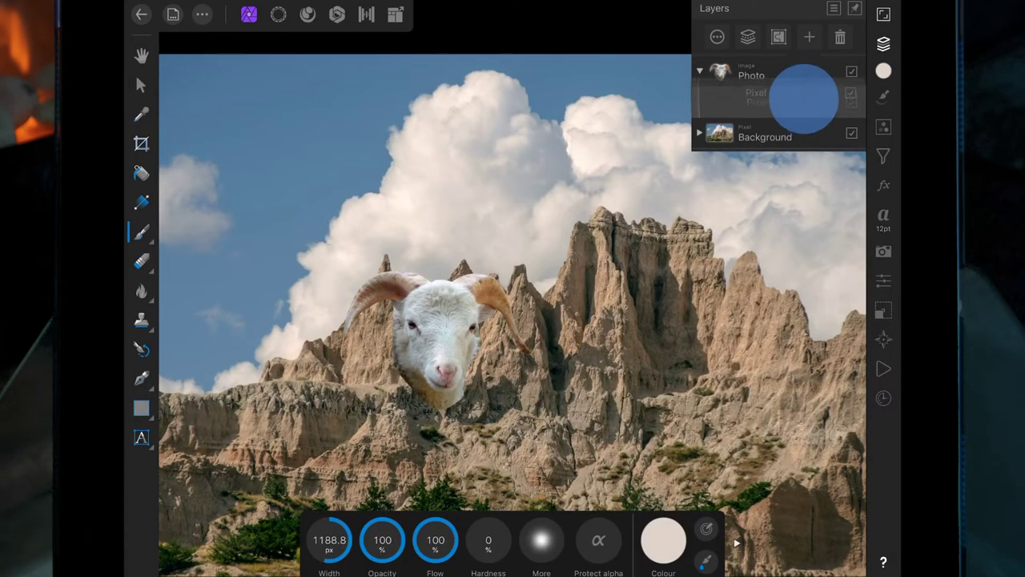
left_click(717, 37)
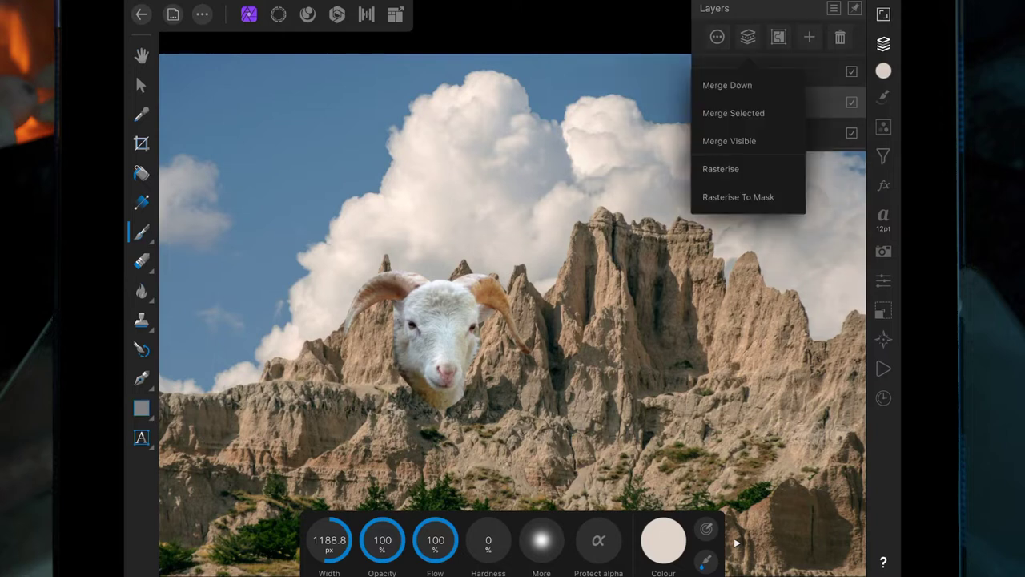
left_click(884, 44)
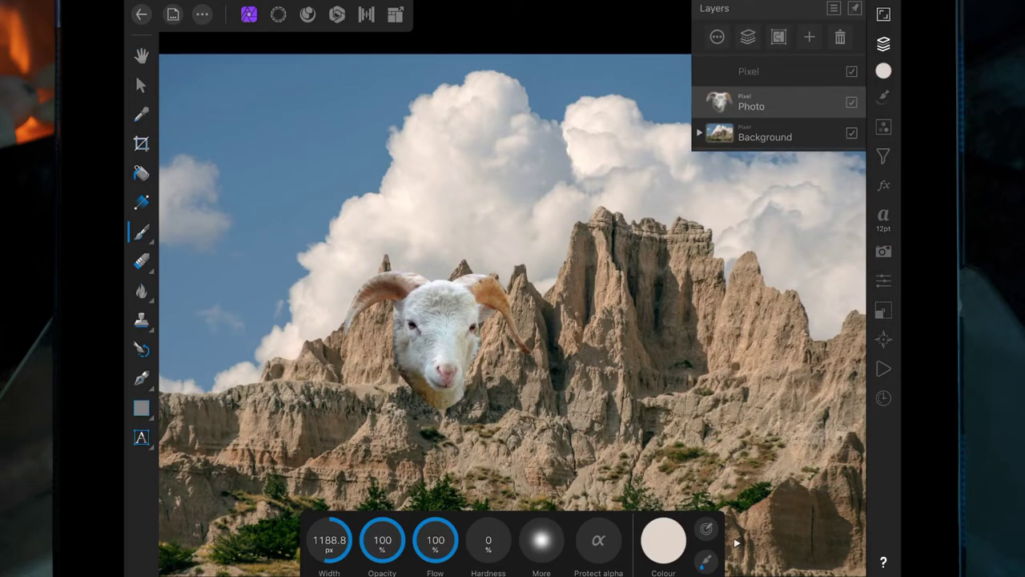
left_click_drag(812, 71, 810, 102)
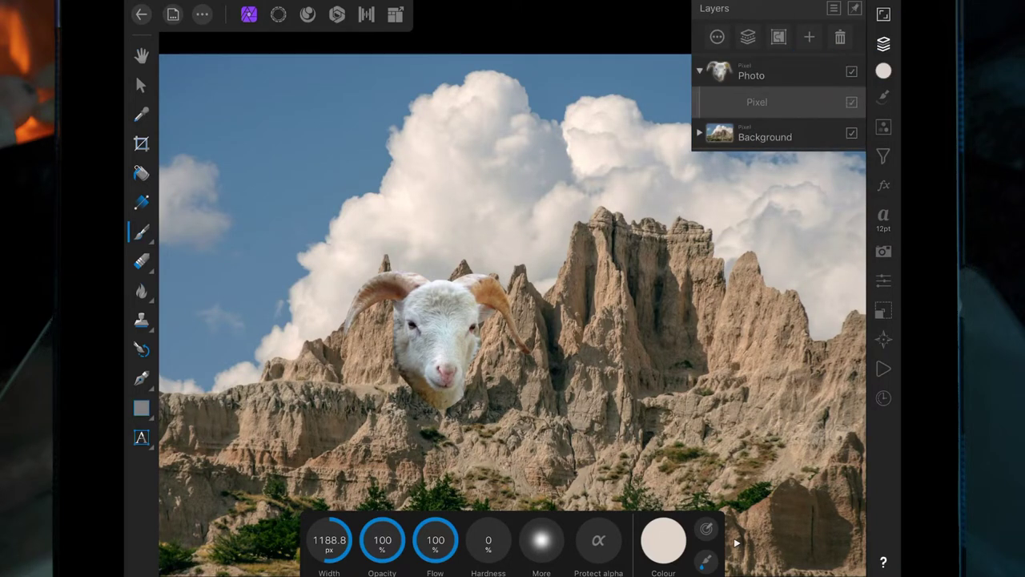
mouse_move(416, 296)
left_mouse_down()
mouse_move(355, 331)
mouse_move(408, 393)
mouse_move(469, 408)
mouse_move(497, 381)
left_mouse_up()
left_click(883, 44)
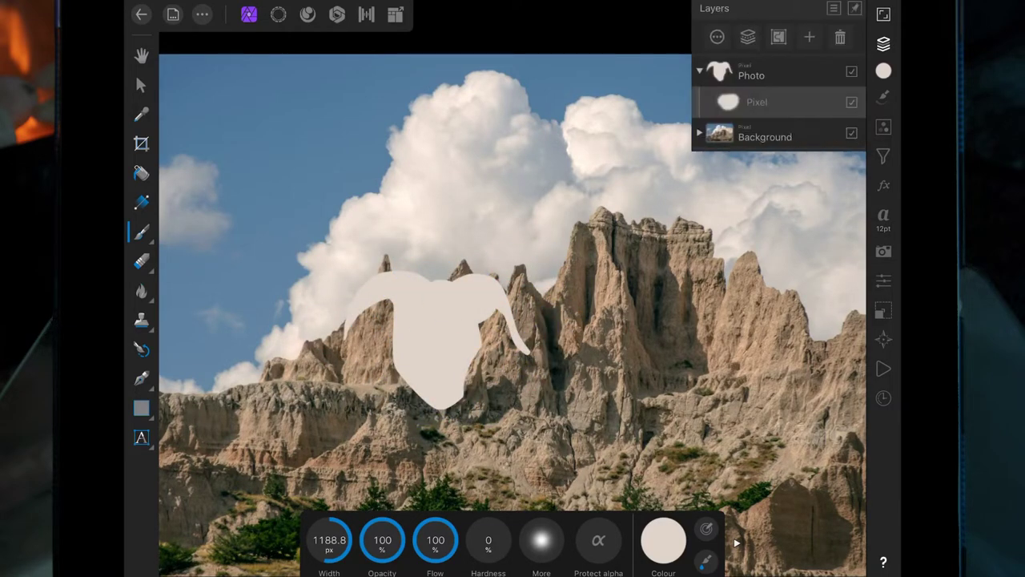
Set the paint layer's blend mode to Soft light and raise it to full opacity
left_click(757, 102)
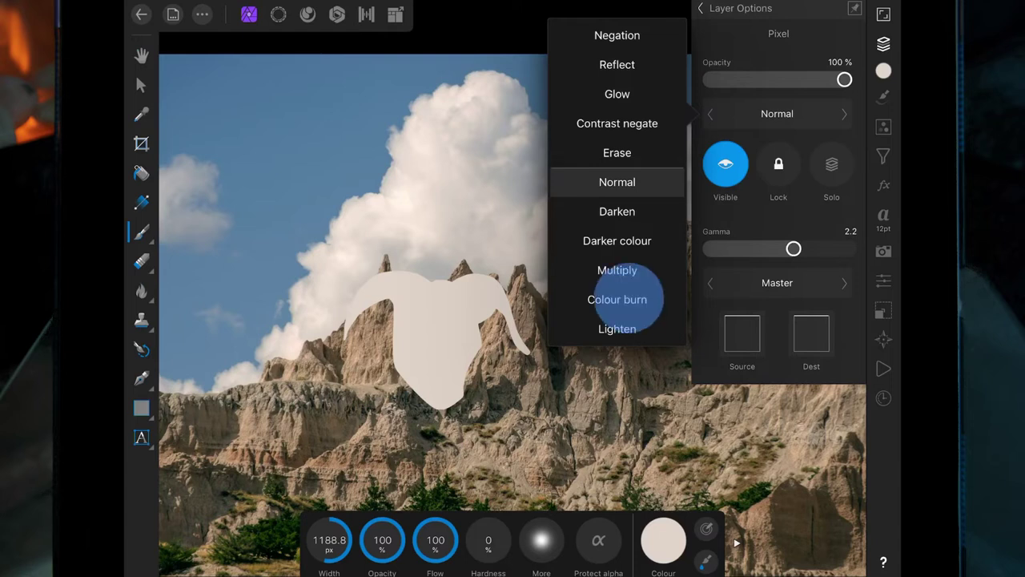
left_click_drag(622, 300, 671, 107)
left_click_drag(659, 291, 659, 156)
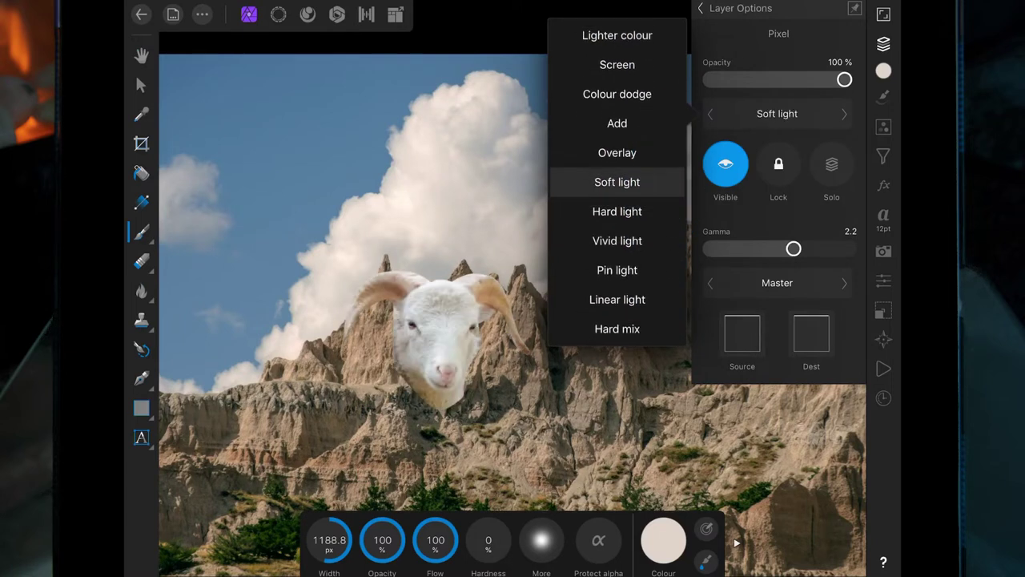
mouse_move(659, 211)
left_mouse_down()
mouse_move(660, 241)
mouse_move(641, 212)
left_mouse_up()
left_click(400, 200)
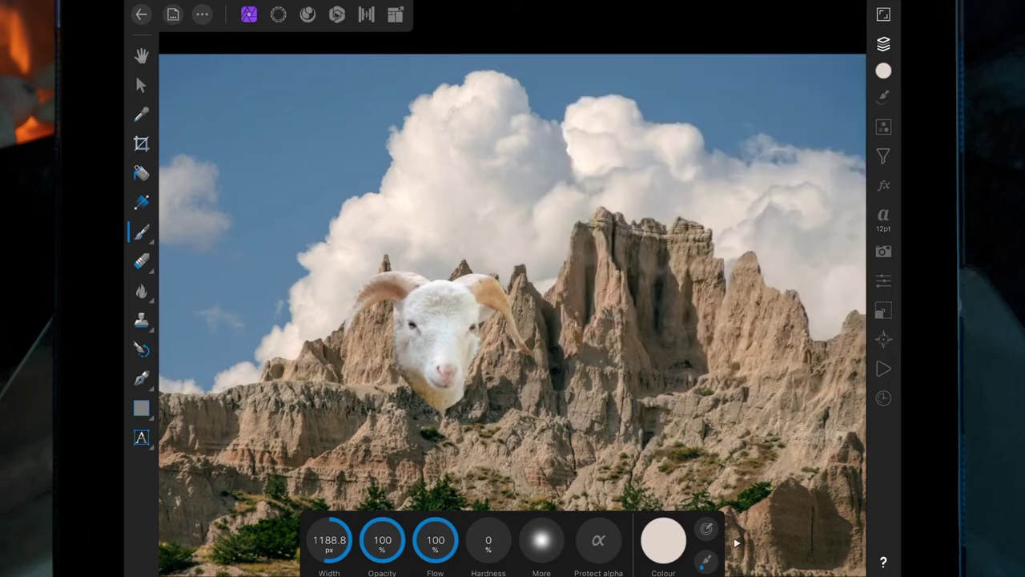
mouse_move(825, 80)
left_mouse_down()
mouse_move(680, 133)
mouse_move(865, 83)
left_mouse_up()
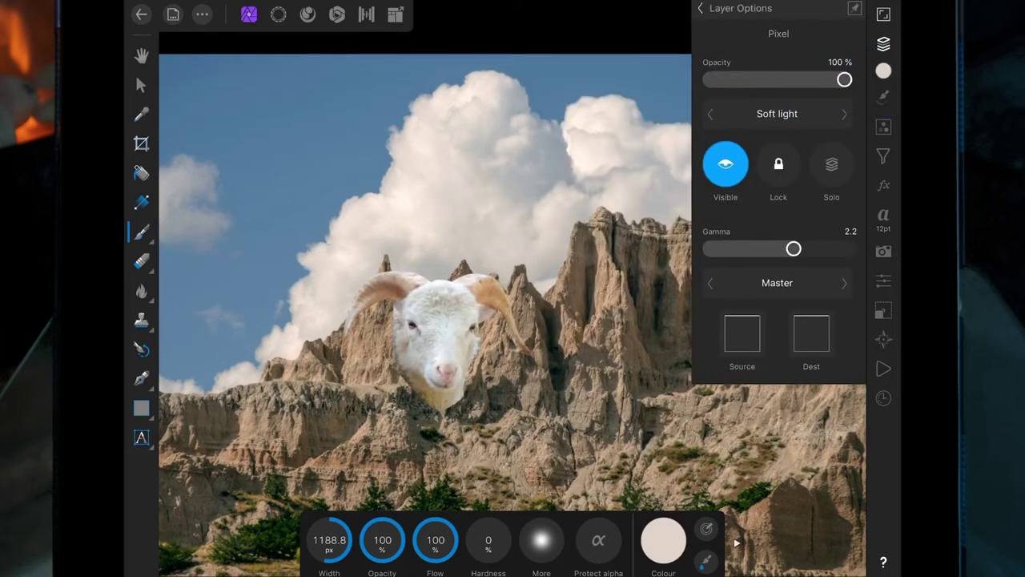
Move the ram head up into the clouds above the spires
left_click(700, 8)
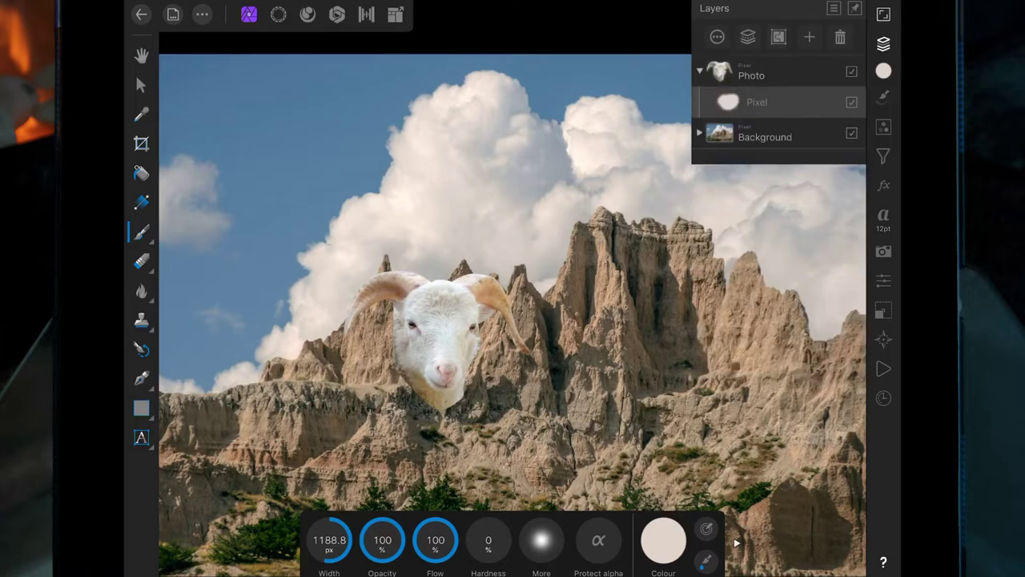
left_click(141, 84)
left_click_drag(437, 337, 472, 184)
Add a Mask Layer inside the ram's Photo layer
left_click(809, 37)
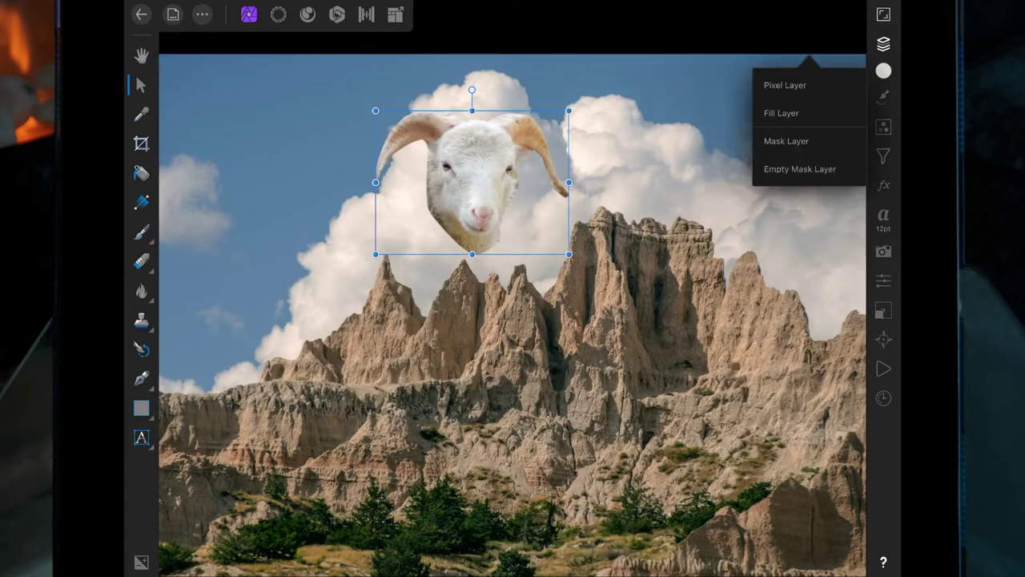
left_click(884, 43)
left_click(883, 43)
left_click(801, 39)
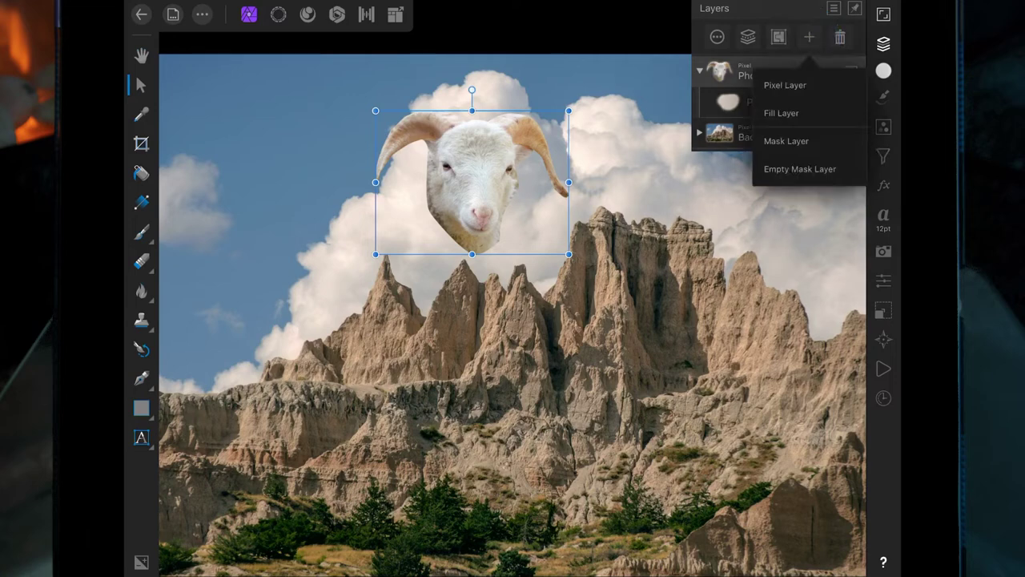
left_click(801, 140)
left_click(883, 43)
left_click(883, 43)
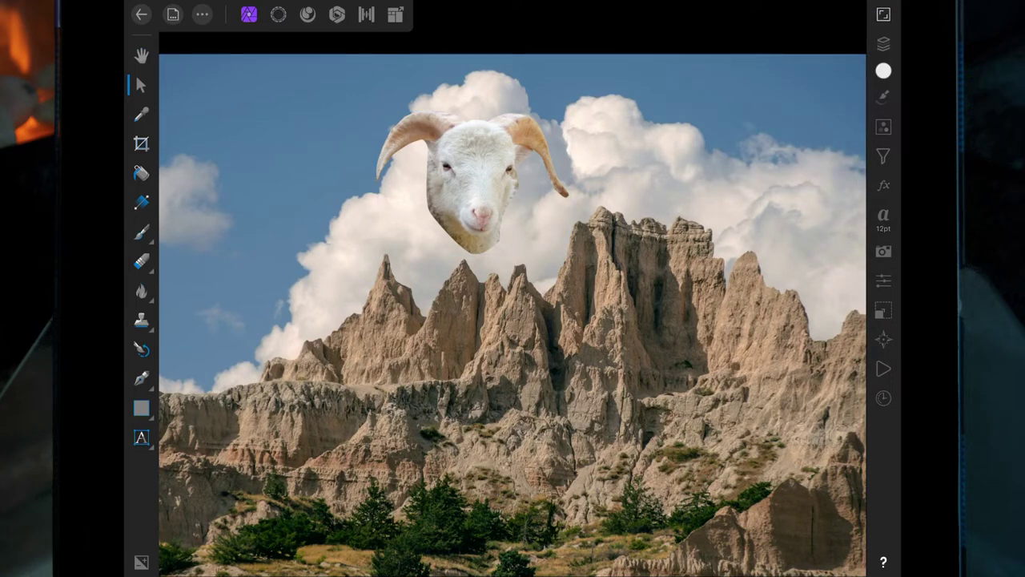
Pick the Paint Brush with black as its colour and browse brush categories
left_click(141, 233)
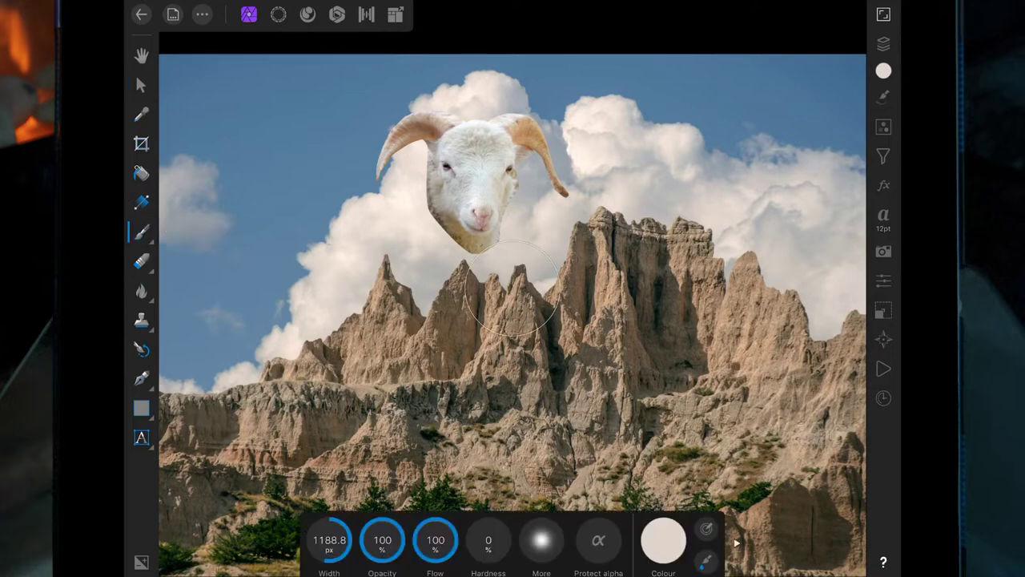
left_click(664, 540)
left_click(664, 539)
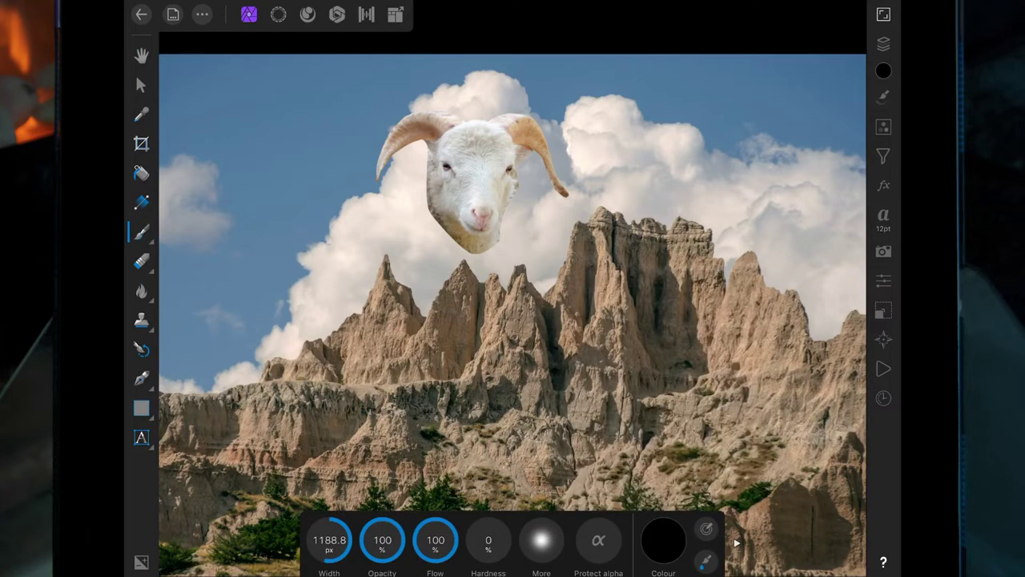
left_click(883, 96)
left_click(793, 39)
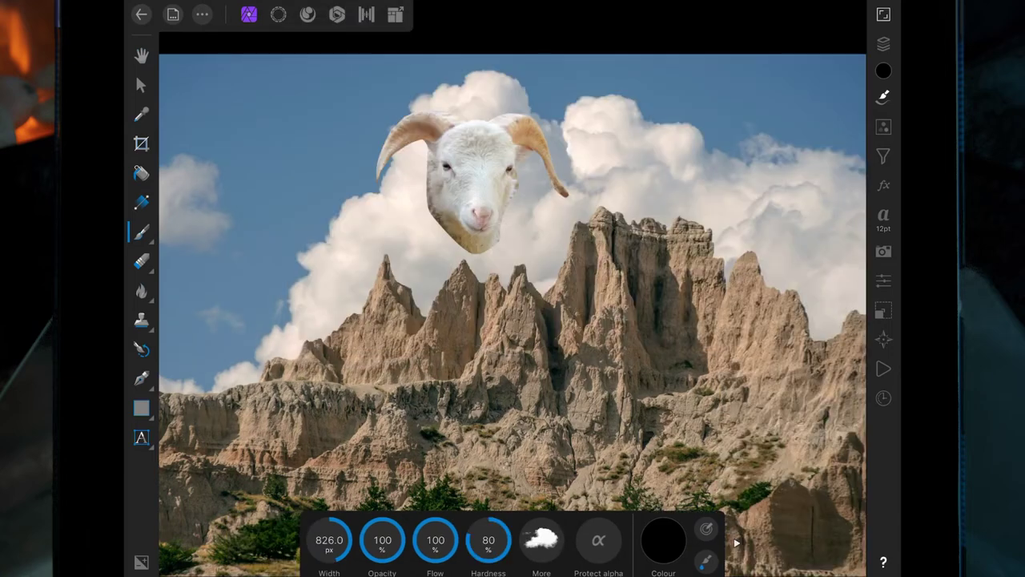
Set the brush's Rotation, Shape, Flow, Size and Hardness dynamics to Random, then confirm
left_click(541, 540)
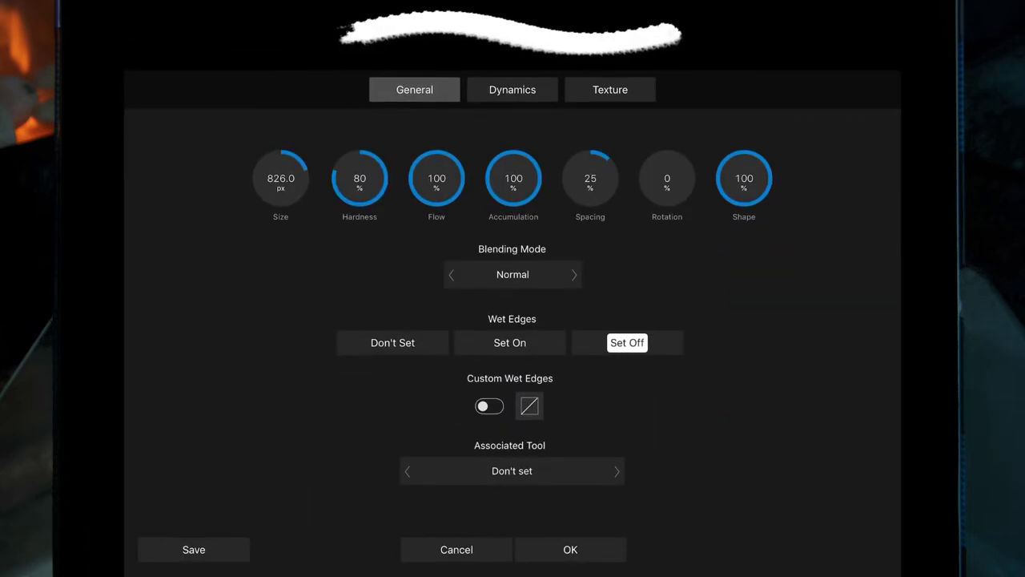
left_click(513, 89)
left_click(495, 291)
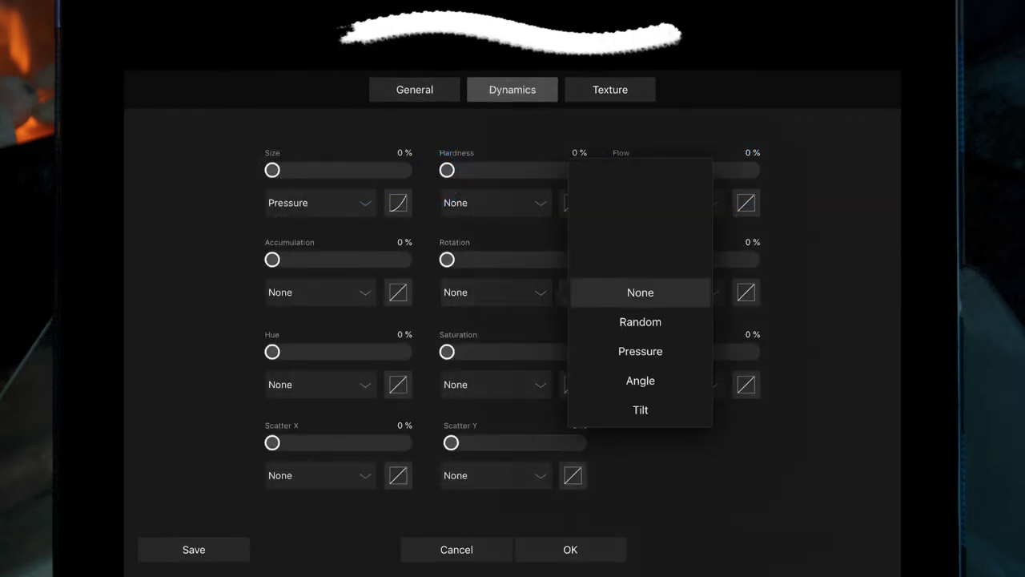
left_click(641, 320)
left_click(668, 291)
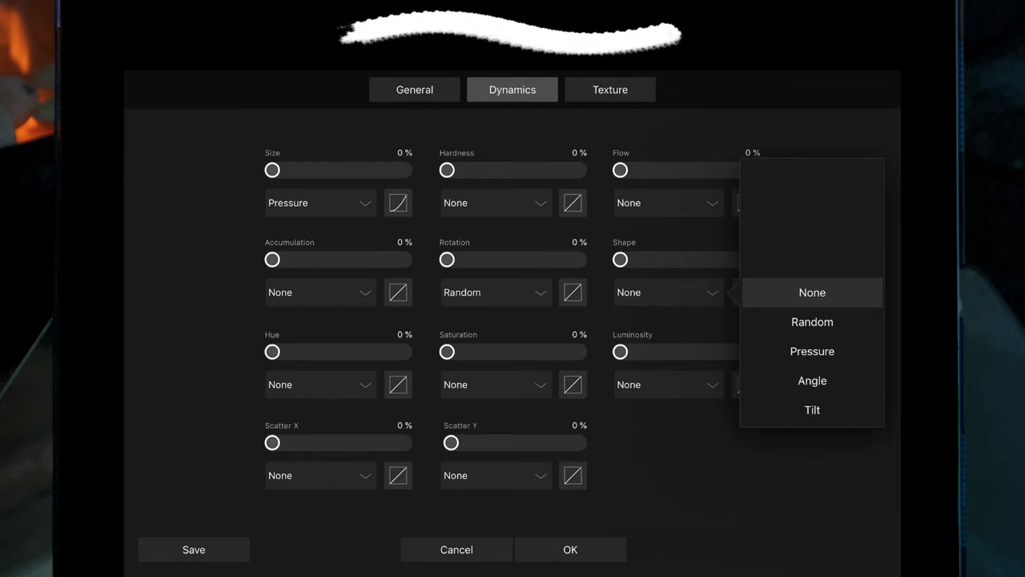
left_click(812, 321)
left_click(668, 203)
left_click(810, 231)
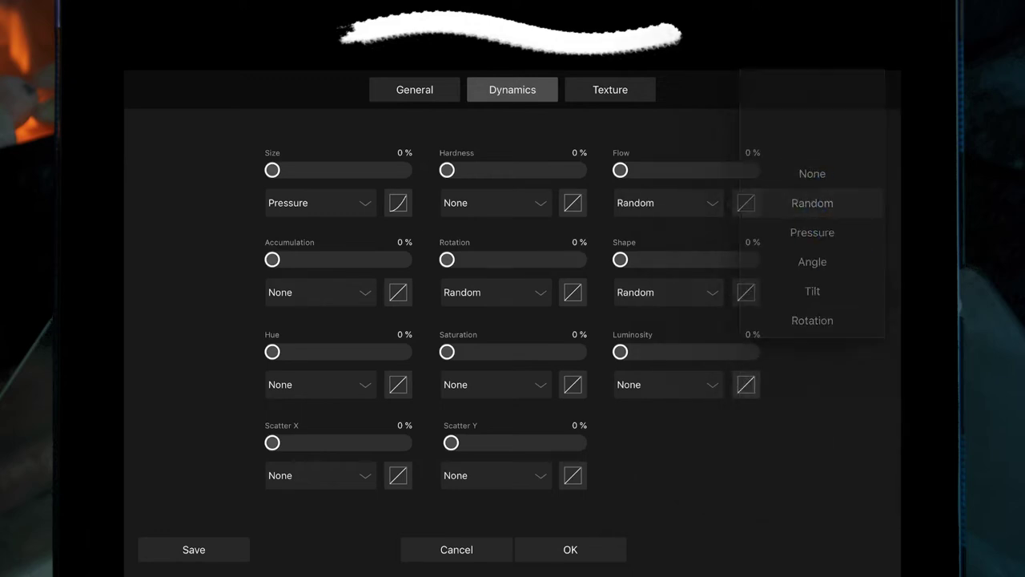
left_click(495, 203)
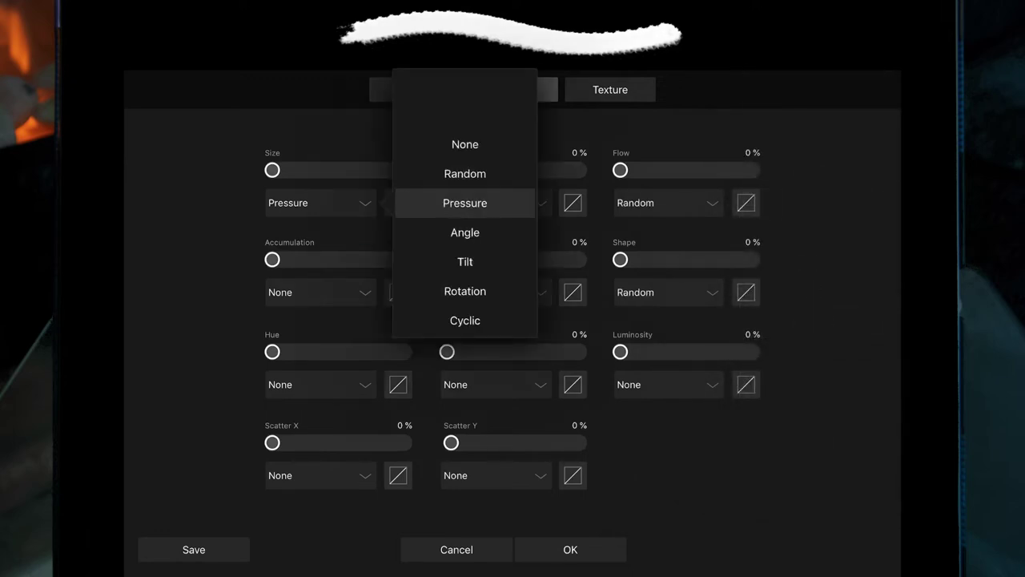
left_click(465, 173)
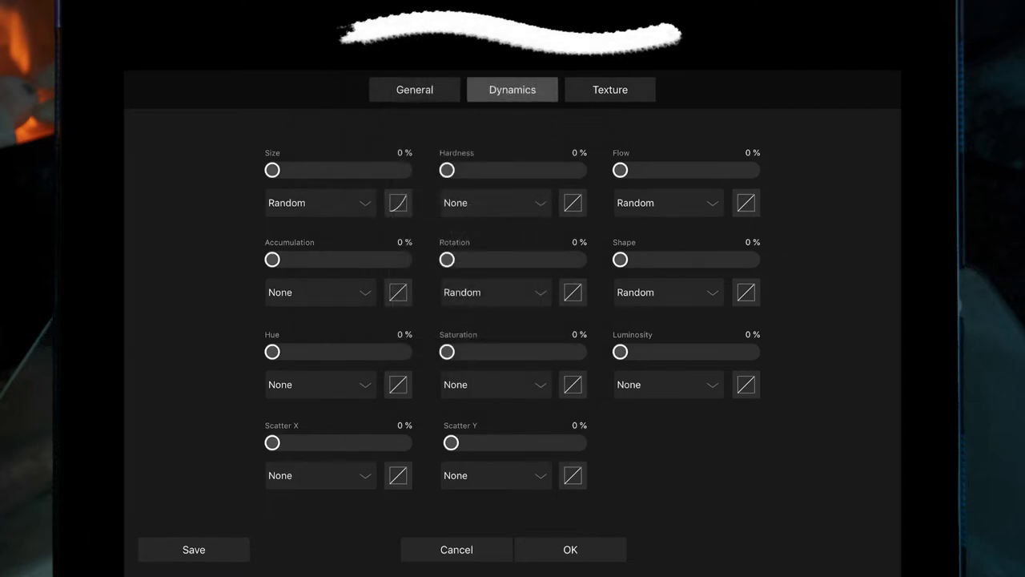
left_click(495, 203)
left_click(641, 232)
left_click(570, 549)
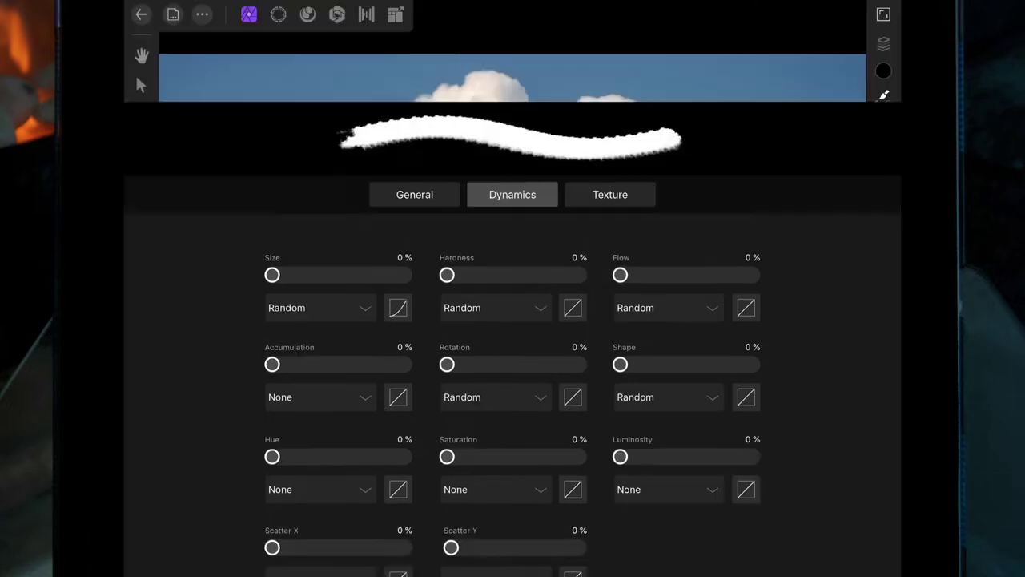
Make the brush fully soft with lower flow, about 327 px wide at roughly 42% opacity
left_click_drag(488, 540, 408, 541)
left_click_drag(330, 540, 300, 541)
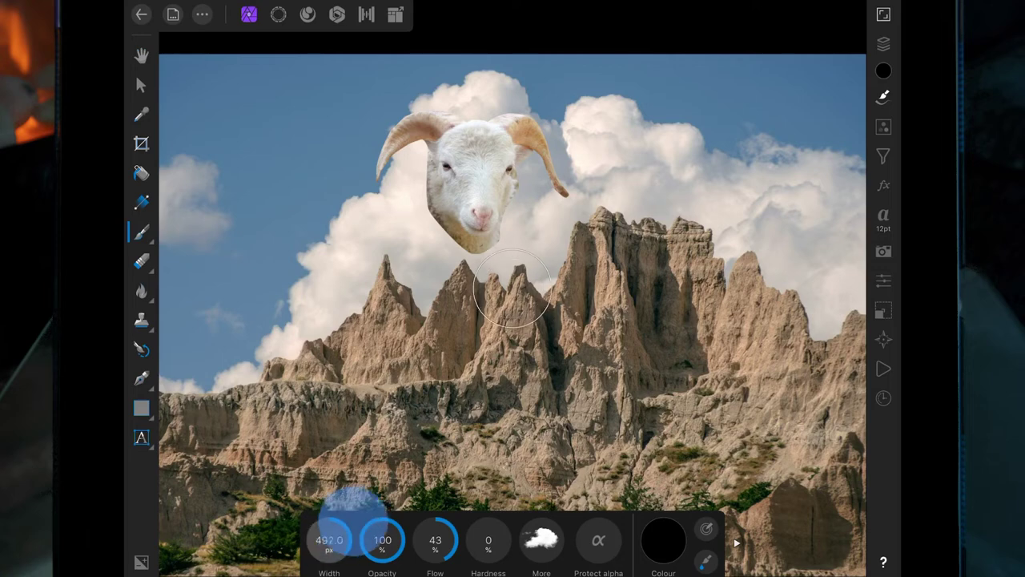
left_click_drag(382, 539, 352, 542)
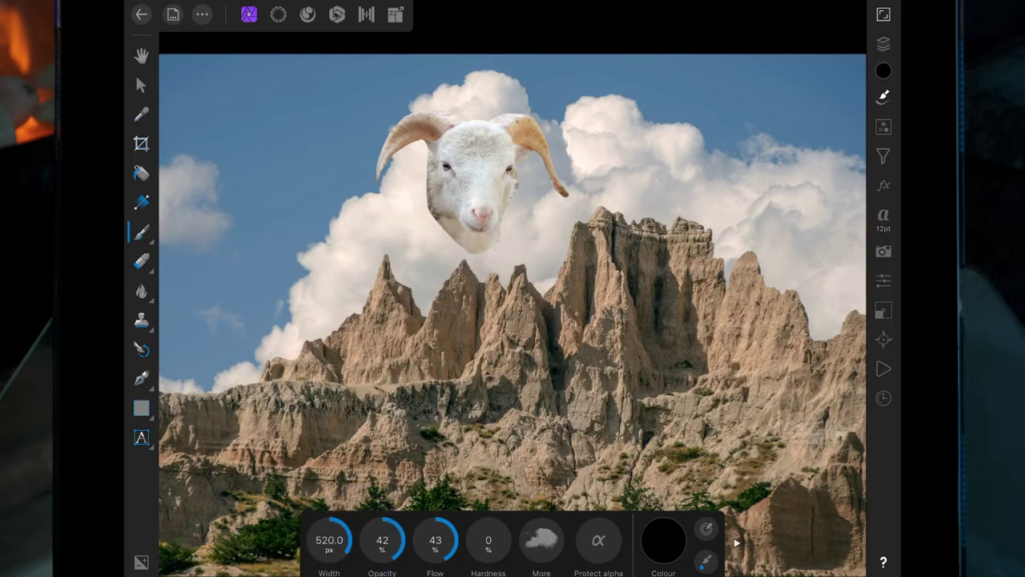
scroll(630, 309, "up", 5)
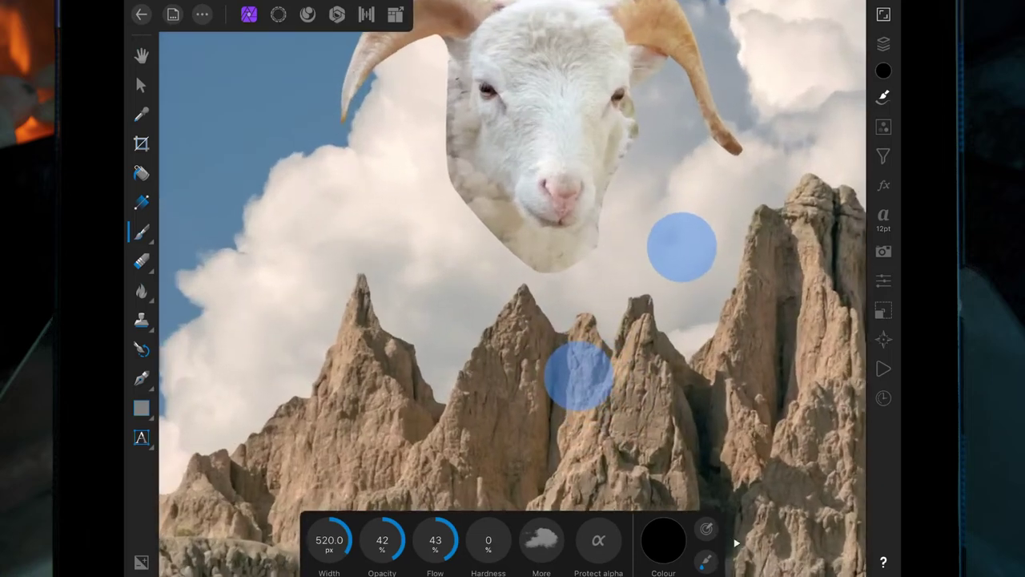
scroll(630, 309, "up", 3)
left_click_drag(329, 540, 305, 540)
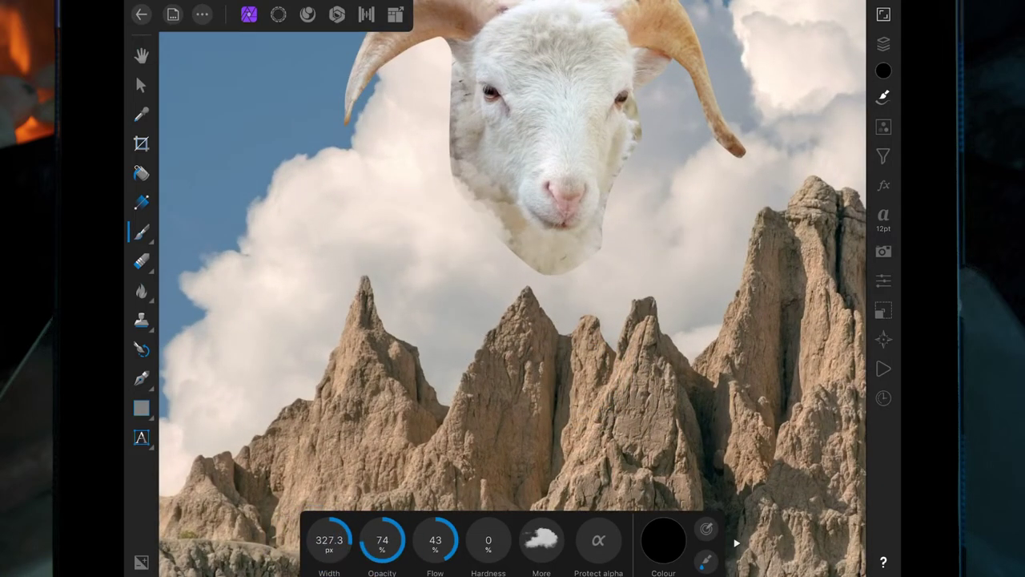
left_click_drag(504, 253, 600, 256)
Paint soft strokes over the ram's chin and left edge, then shrink the brush to about 108 px
left_click_drag(633, 120, 609, 204)
left_click_drag(472, 64, 469, 160)
left_click_drag(382, 540, 352, 539)
left_click_drag(472, 184, 484, 96)
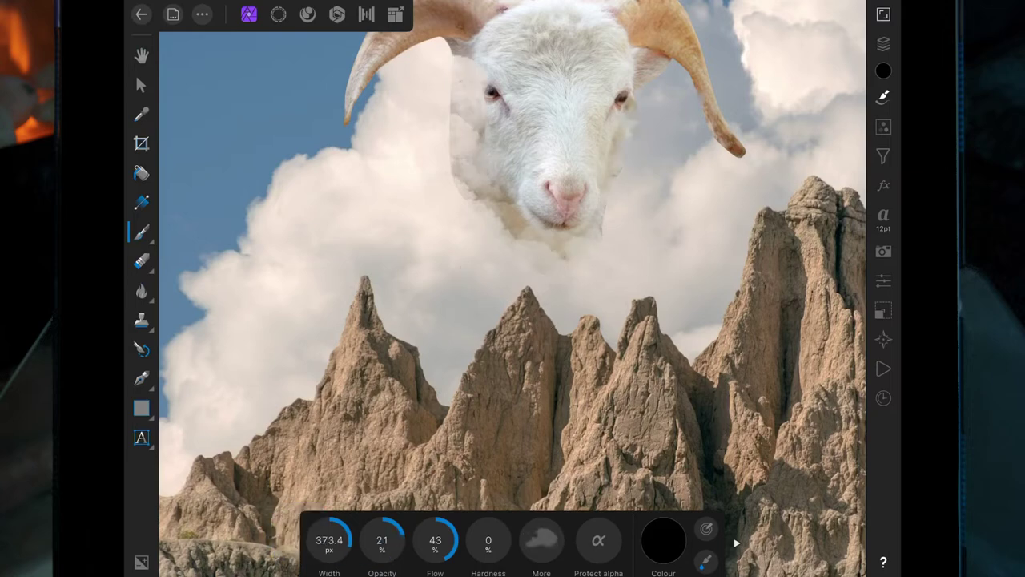
left_click_drag(592, 208, 632, 249)
scroll(513, 289, "down", 3)
left_click_drag(424, 172, 508, 212)
left_click_drag(329, 540, 304, 540)
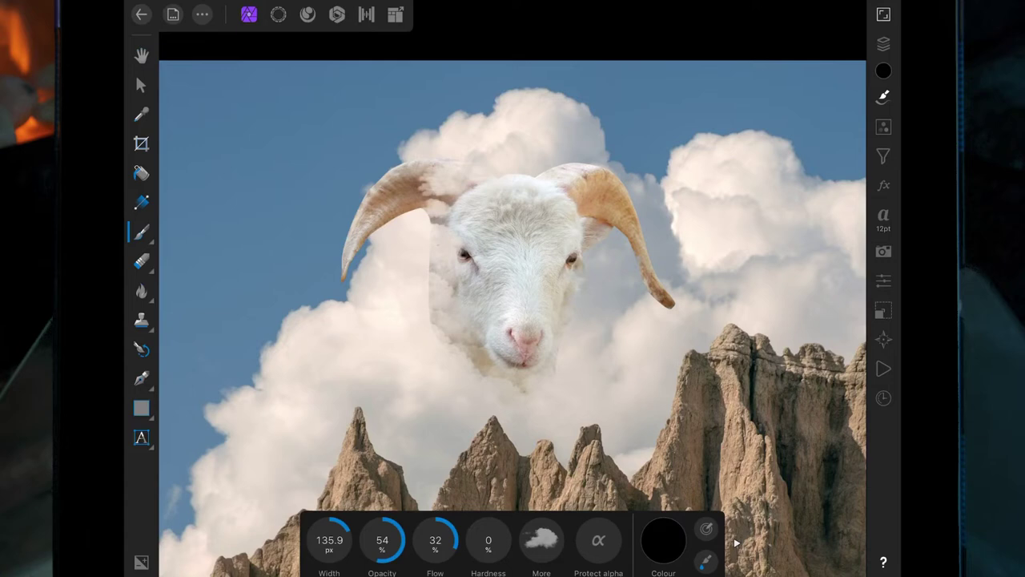
Switch to a cloud-textured brush and paint clouds over the ram's upper-left head, redoing one stroke
left_click(884, 96)
left_click(793, 232)
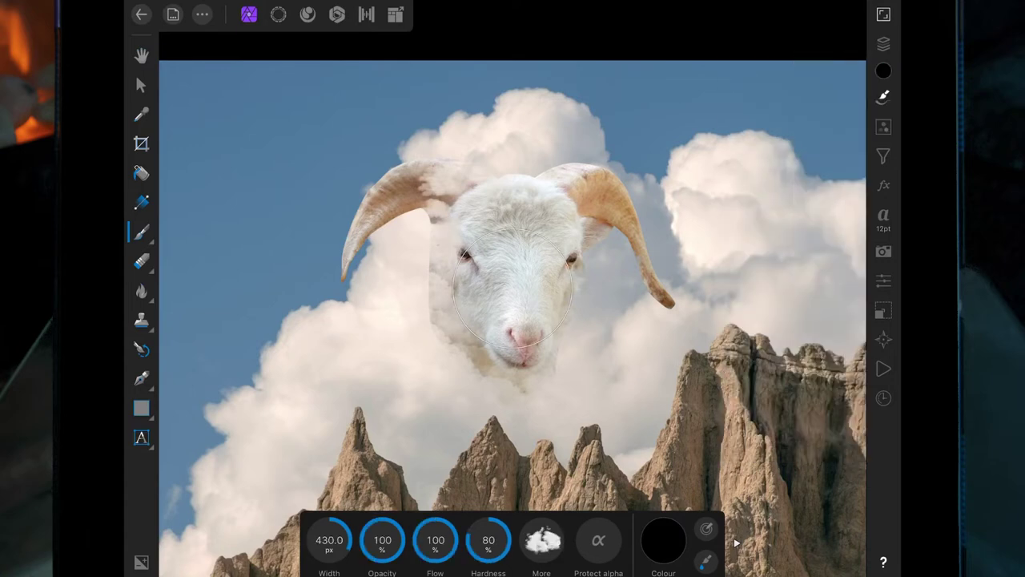
left_click_drag(396, 196, 481, 228)
key("ctrl+z")
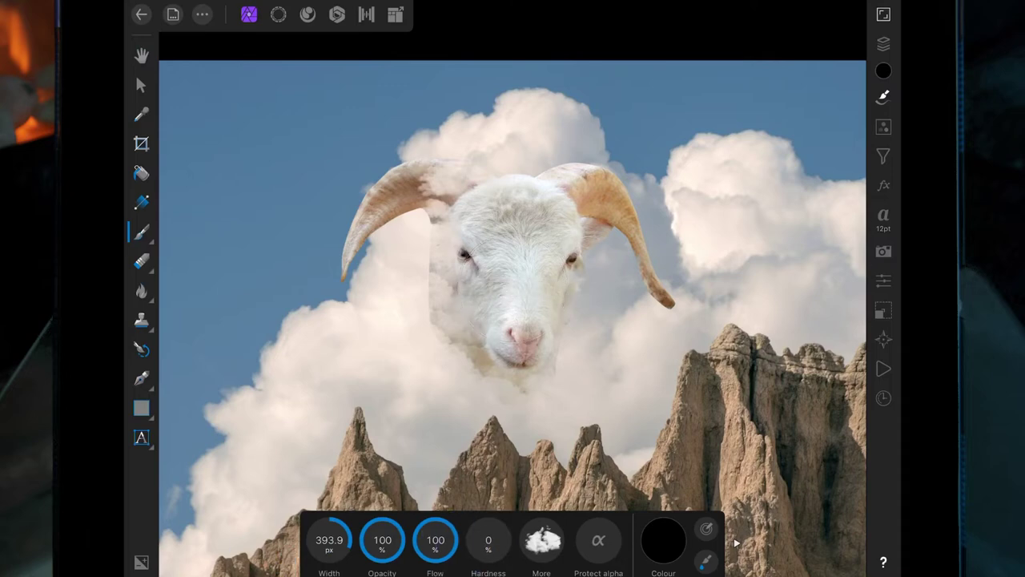
left_click_drag(400, 196, 485, 232)
Soften the ram's cheek edge with clouds and set the cloud brush's Rotation dynamics to Random
left_click_drag(444, 264, 449, 309)
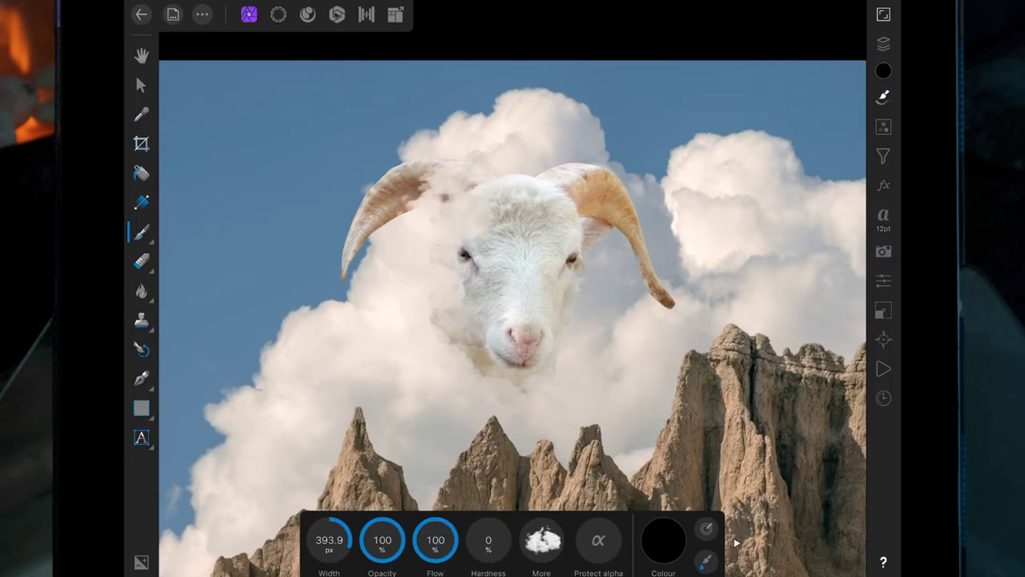
left_click(541, 538)
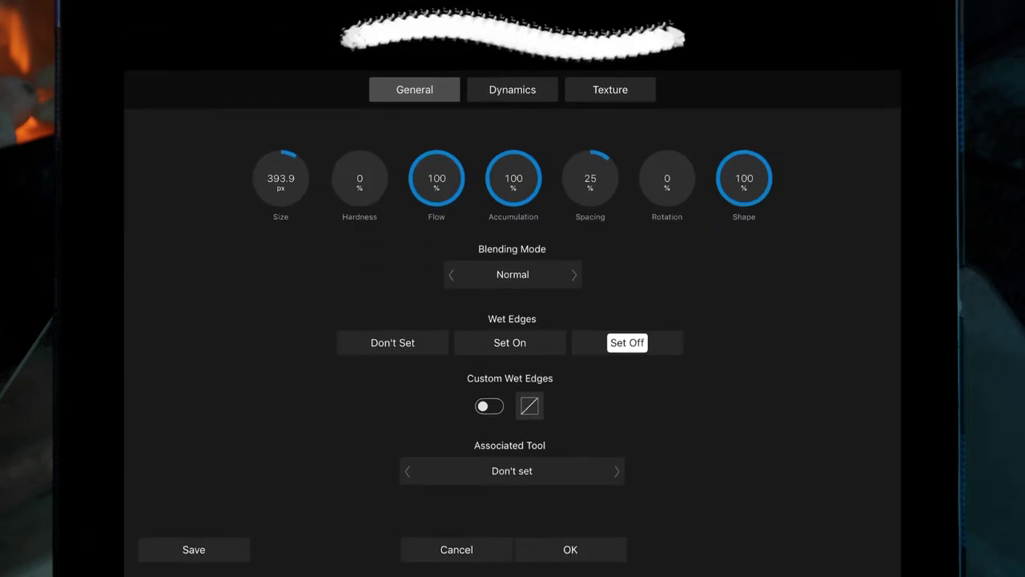
left_click(513, 88)
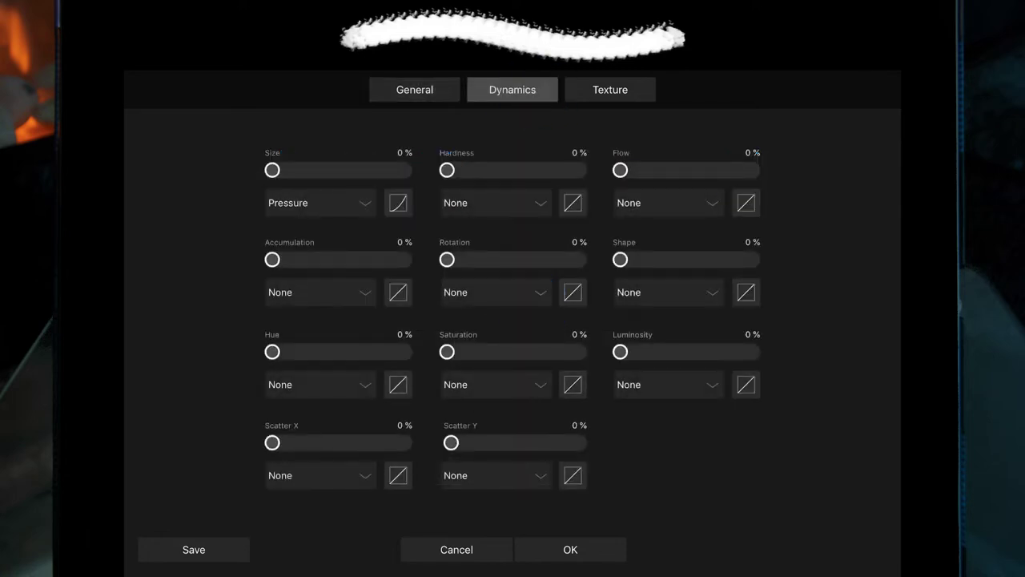
left_click(526, 293)
left_click(638, 320)
Set the brush's Shape and Size dynamics to Random and apply the settings
left_click(669, 292)
left_click(810, 291)
left_click(495, 203)
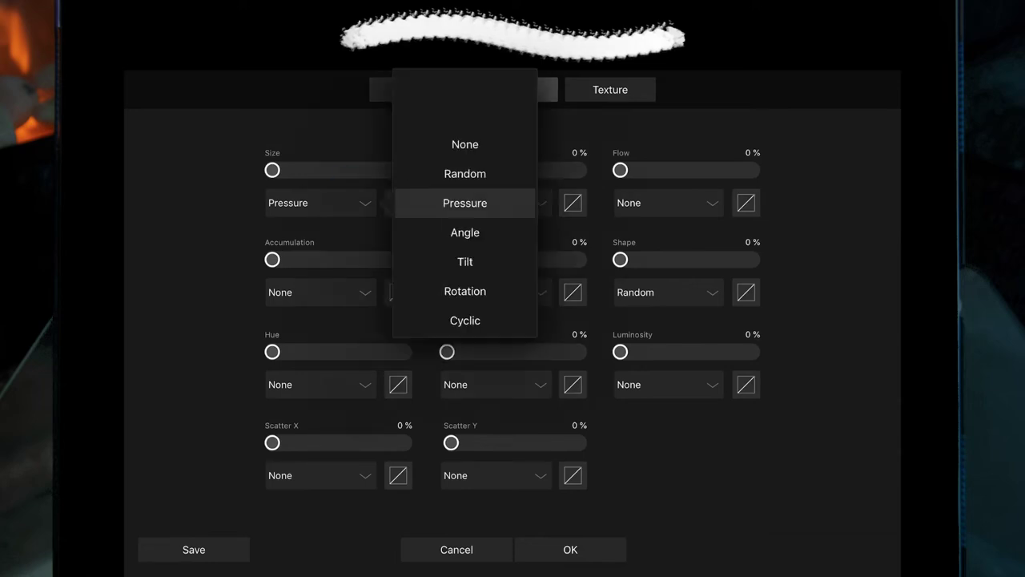
left_click(465, 173)
left_click(570, 550)
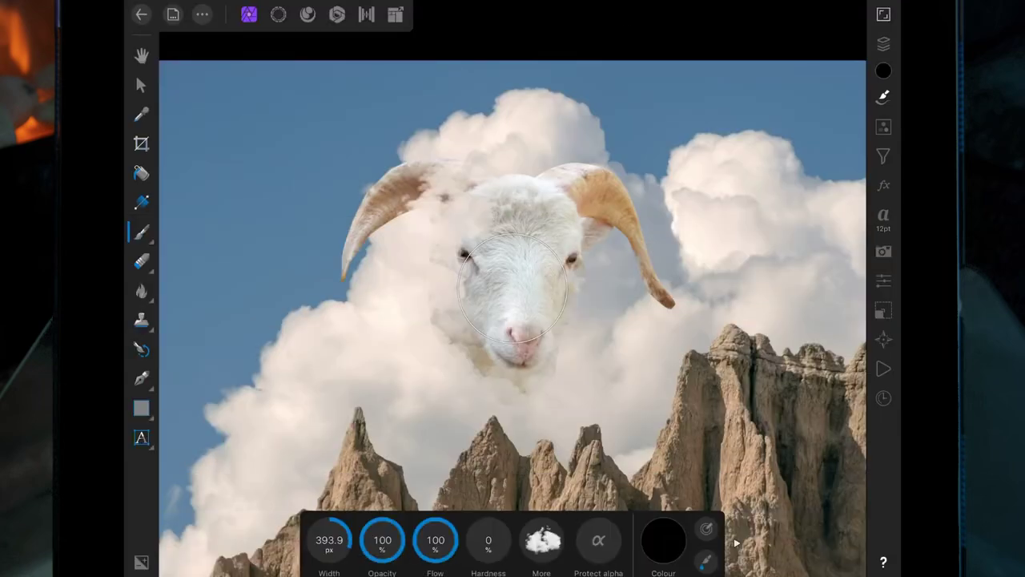
Set the brush to about 44% flow, 60% opacity, 89 px, and hide the right horn tip
left_click_drag(328, 539, 304, 539)
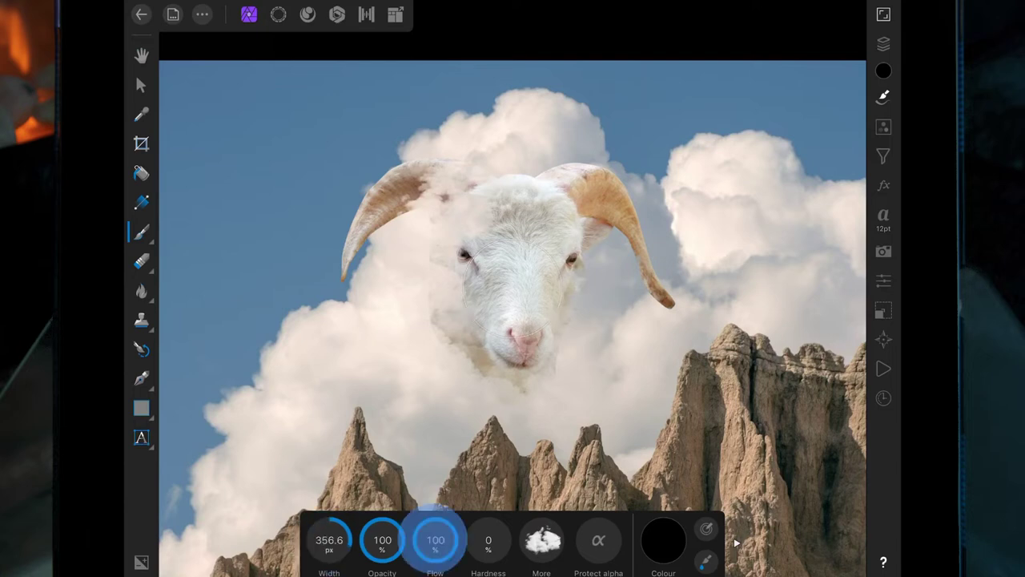
left_click_drag(435, 540, 317, 540)
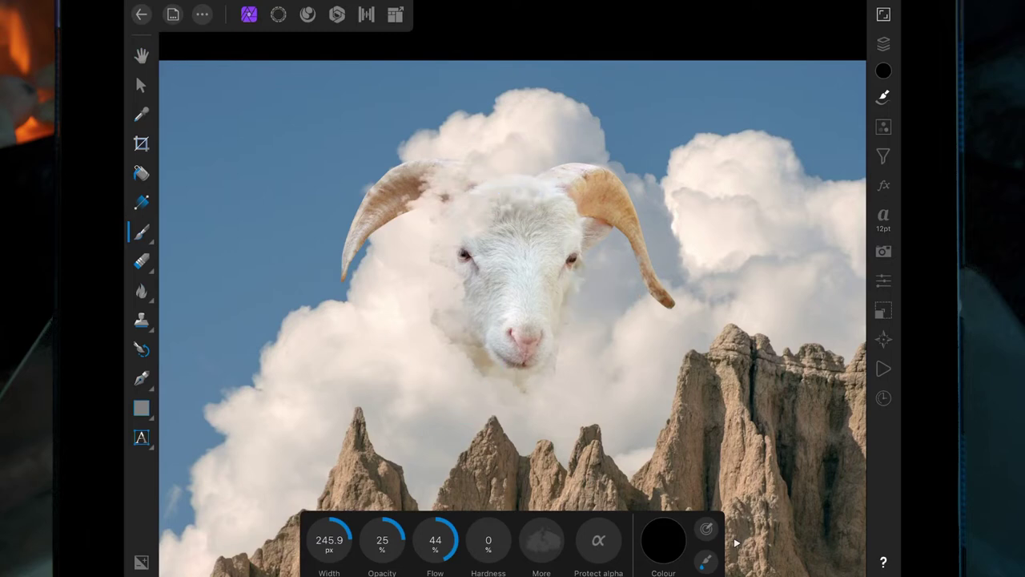
left_click_drag(382, 540, 445, 497)
left_click_drag(329, 540, 304, 540)
left_click_drag(666, 298, 647, 285)
mouse_move(328, 539)
left_mouse_down()
mouse_move(368, 540)
mouse_move(341, 539)
left_mouse_up()
Reselect the cloud brush at about 340 px and 59% opacity, undoing the last mask stroke
left_click(883, 96)
left_click(793, 224)
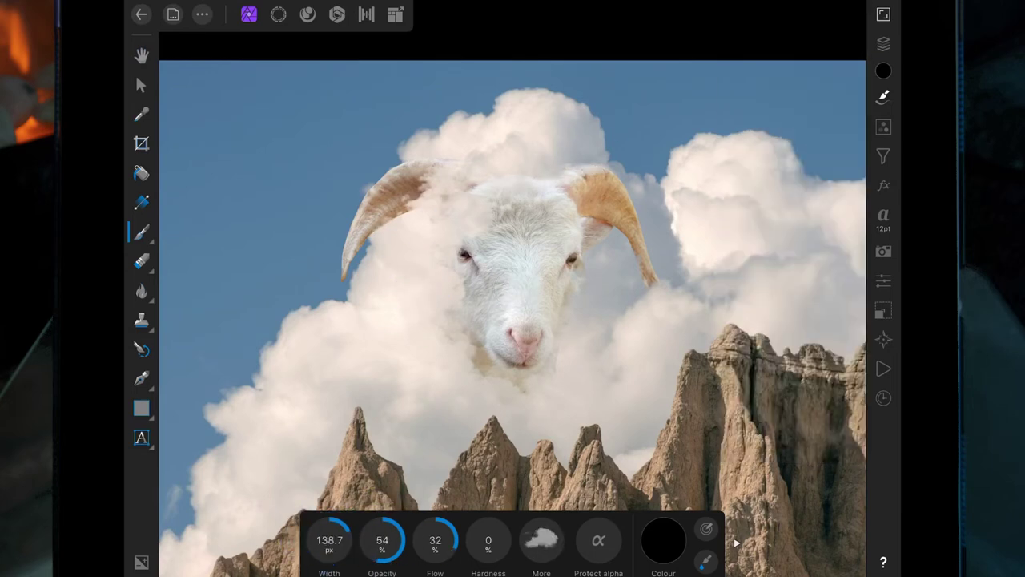
left_click(663, 540)
scroll(512, 320, "up", 3)
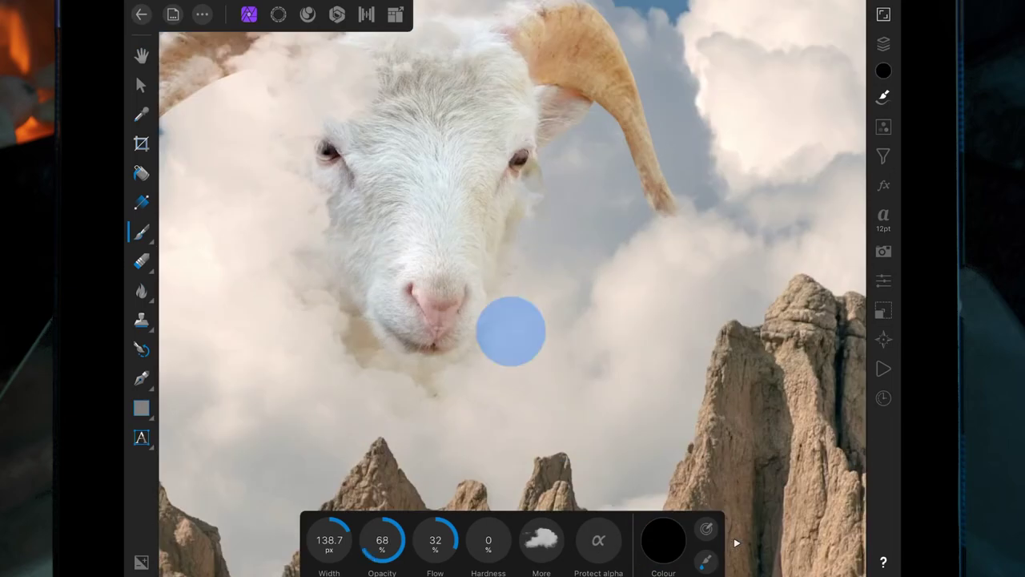
left_click_drag(382, 540, 392, 540)
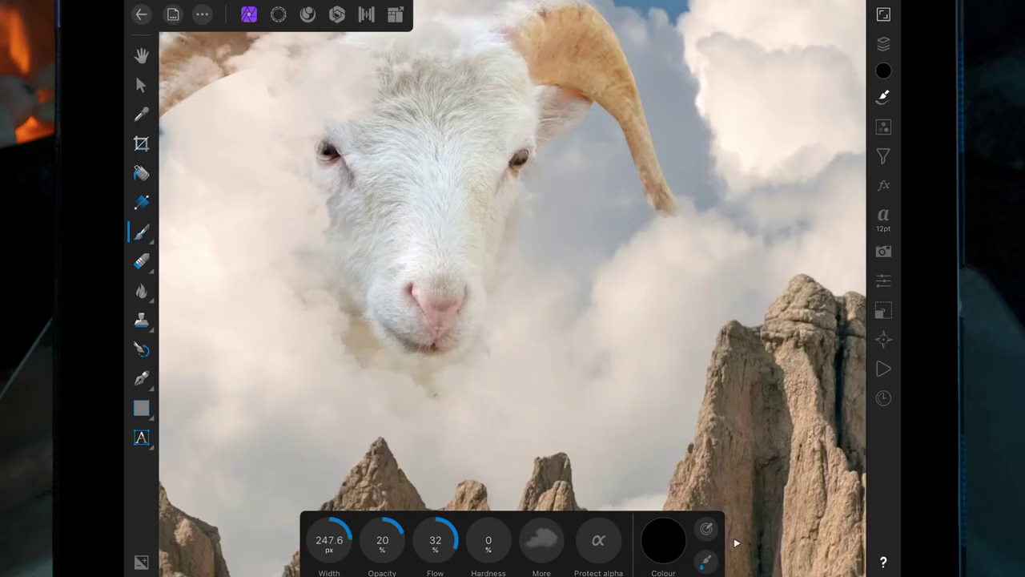
left_click_drag(328, 540, 352, 539)
left_click_drag(382, 540, 408, 540)
scroll(513, 320, "down", 3)
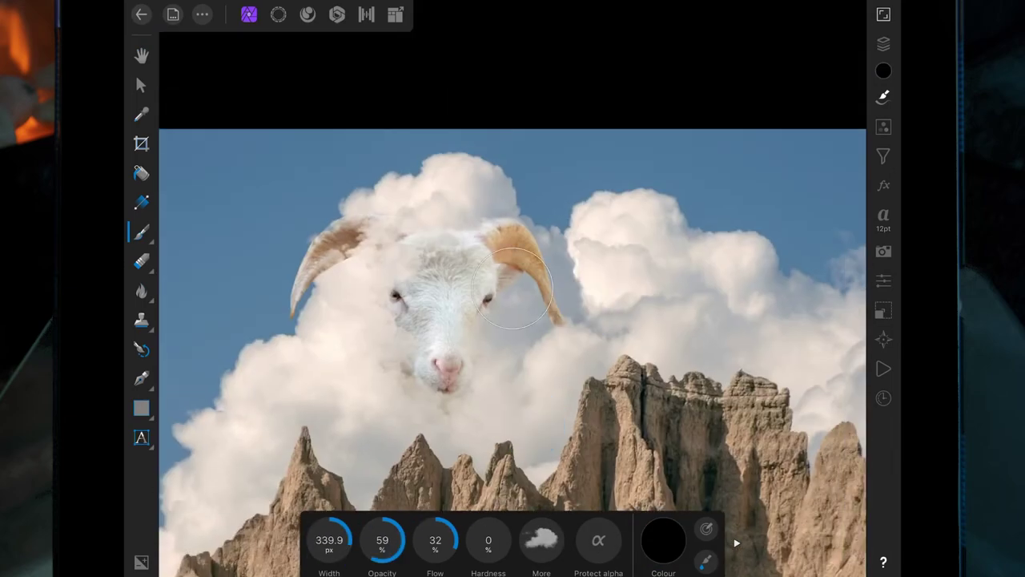
key("ctrl+z")
Crop to a portrait frame with width 4, positioned over the ram and rock spires
left_click_drag(328, 540, 353, 540)
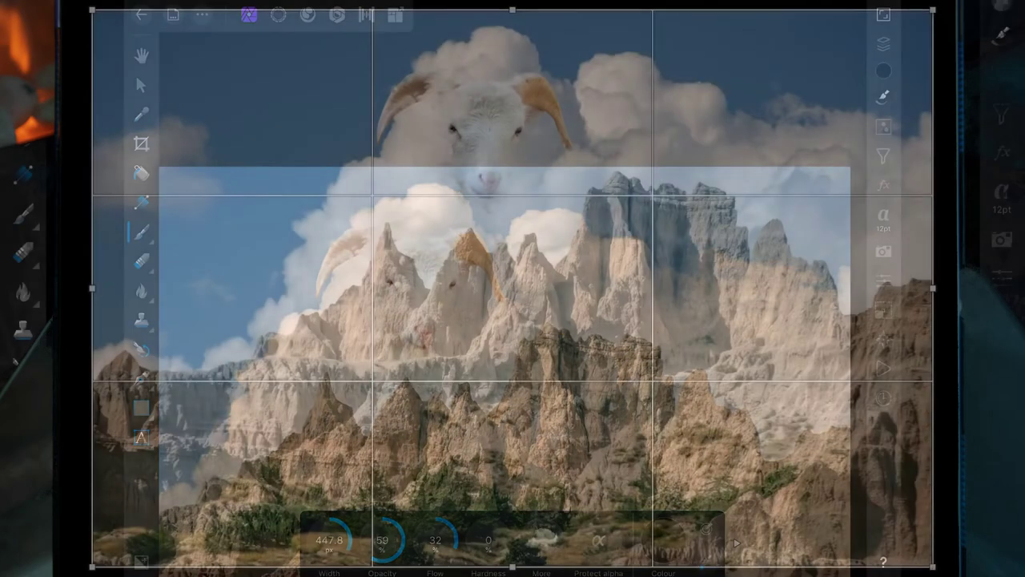
type("4")
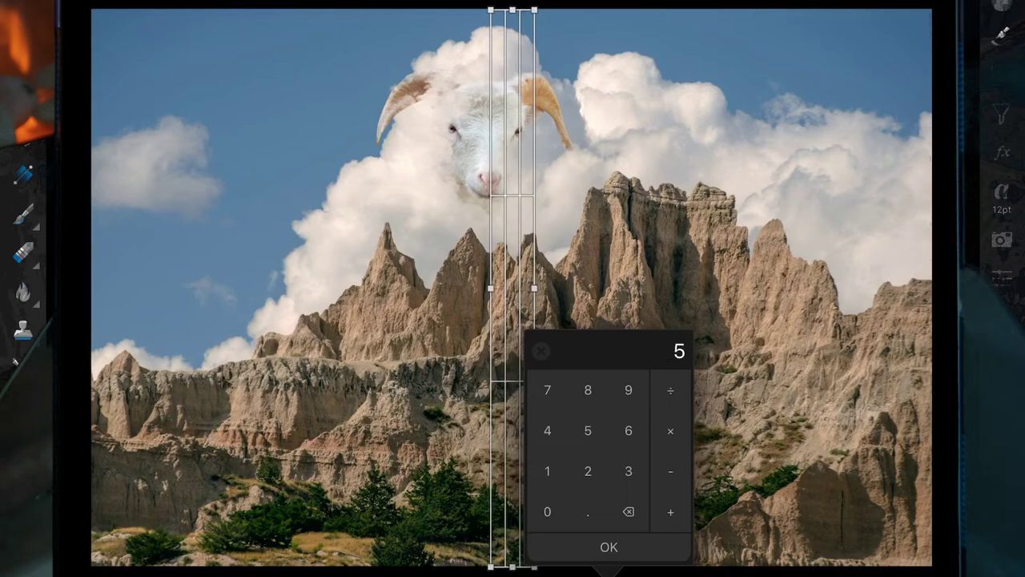
key("Return")
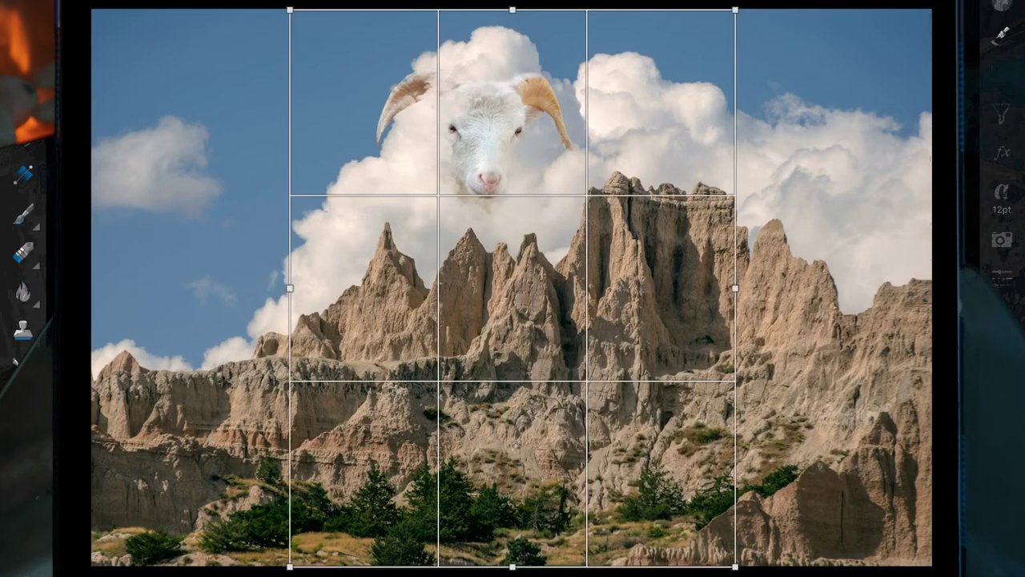
left_click_drag(524, 247, 501, 244)
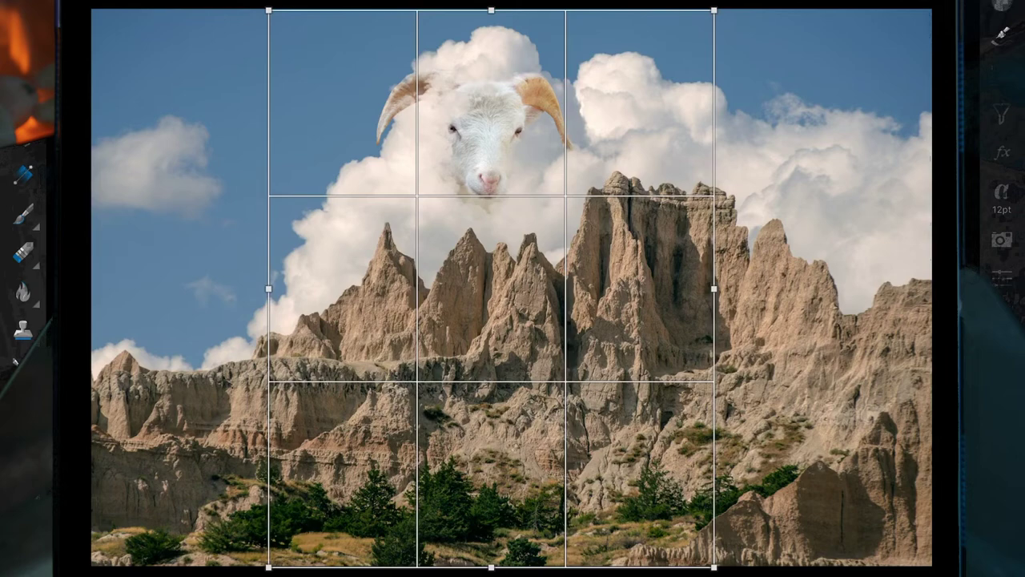
left_click_drag(482, 288, 468, 288)
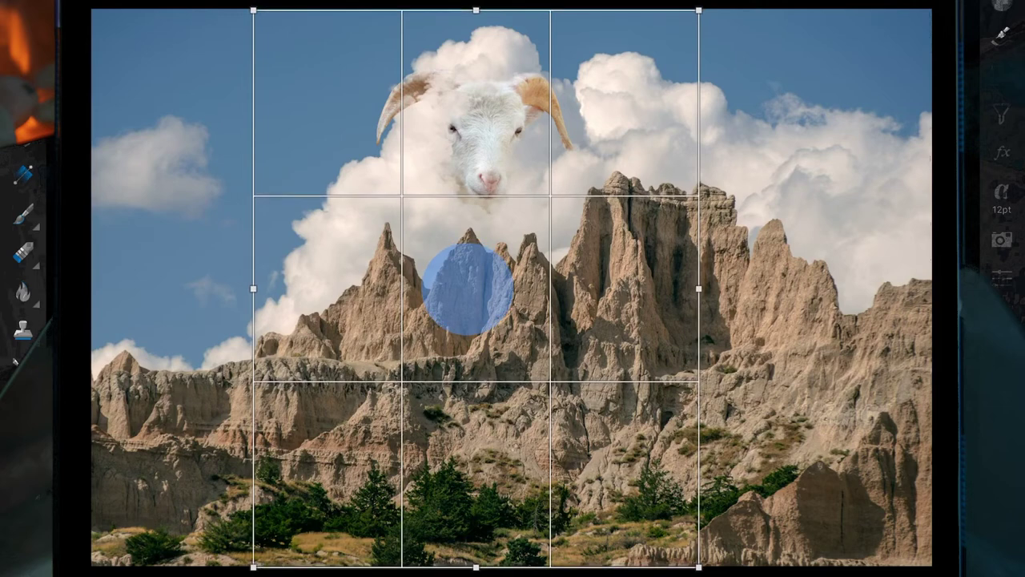
left_click_drag(468, 288, 466, 288)
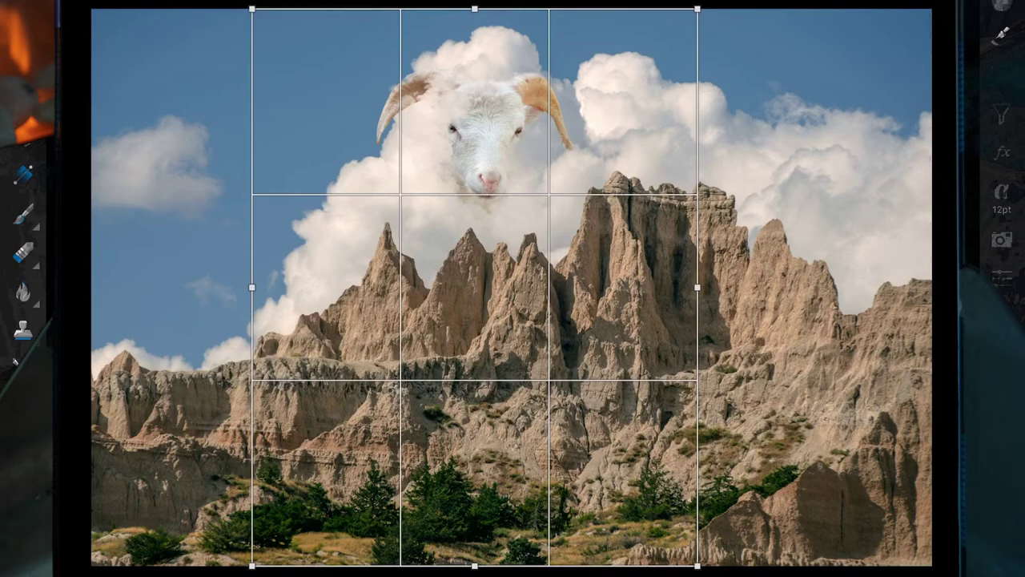
key("Return")
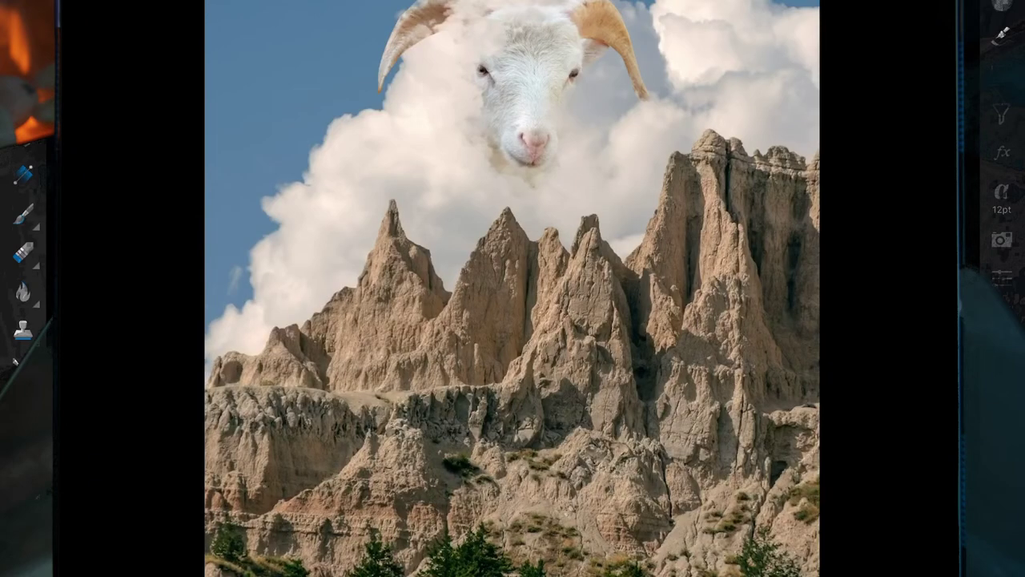
Shrink the bird flock and move it onto the clouds left of the ram
scroll(713, 361, "down", 3)
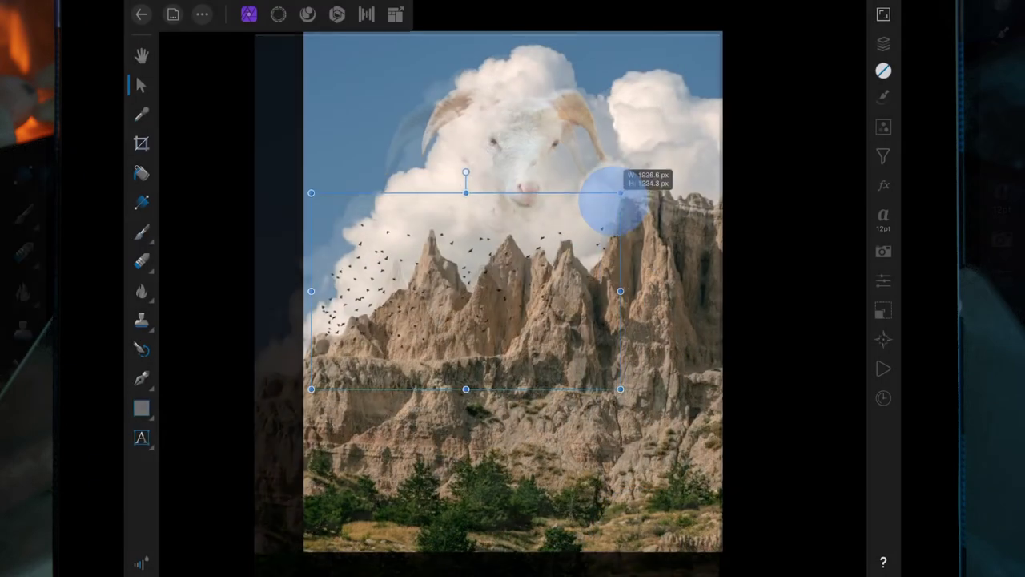
mouse_move(614, 201)
left_mouse_down()
mouse_move(558, 279)
mouse_move(437, 388)
left_mouse_up()
mouse_move(400, 315)
left_mouse_down()
mouse_move(432, 230)
mouse_move(408, 177)
left_mouse_up()
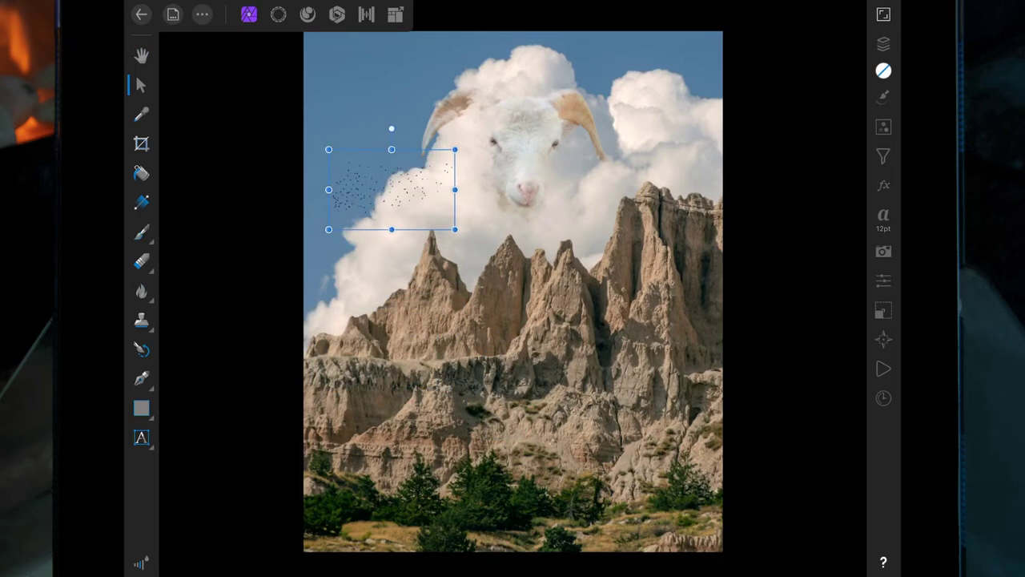
Set the bird layer to Overlay blend mode at 55% opacity and nudge it up-right
left_click(883, 43)
left_click(717, 37)
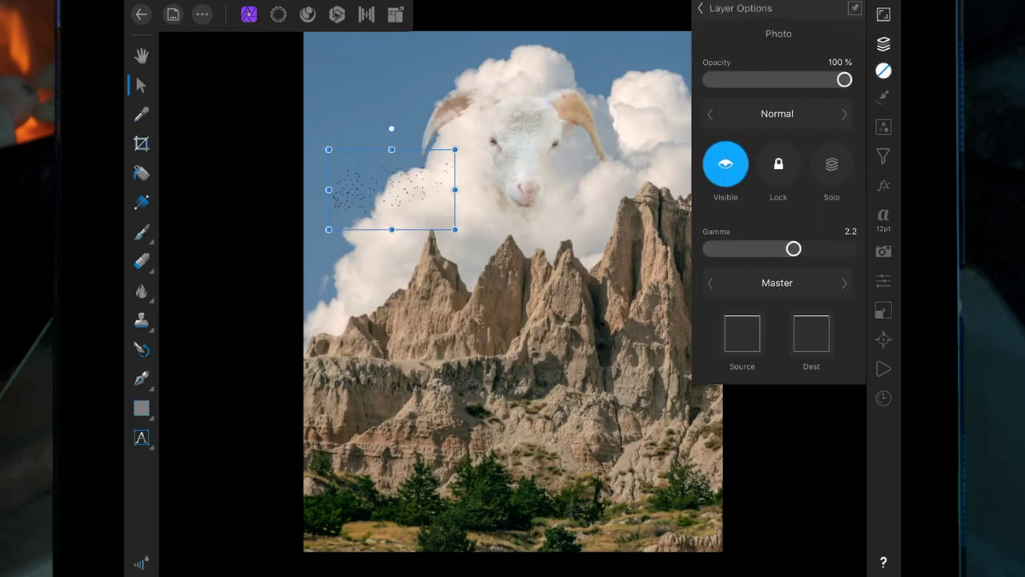
left_click_drag(777, 113, 697, 103)
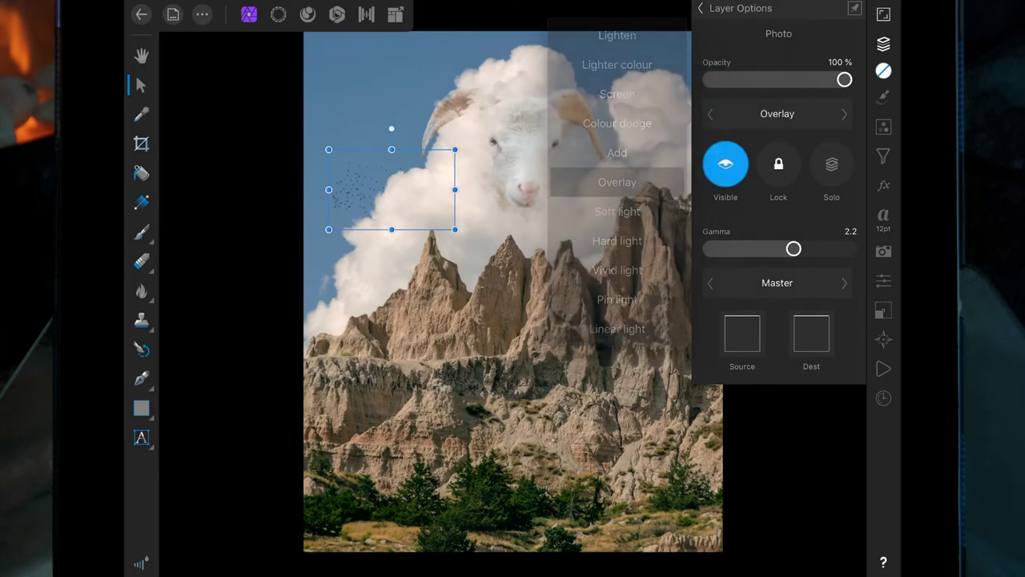
left_click_drag(844, 79, 783, 80)
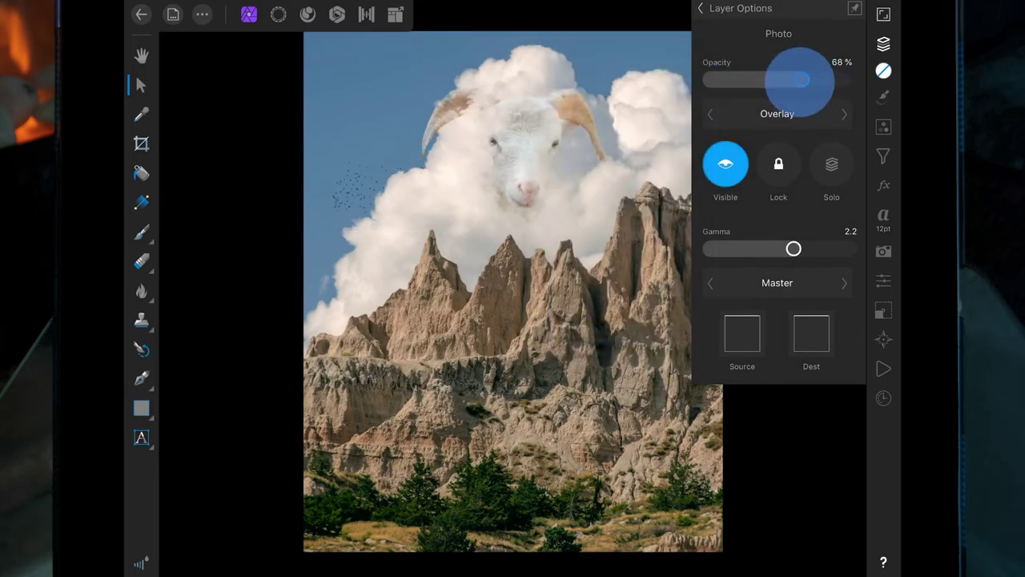
left_click_drag(412, 201, 425, 174)
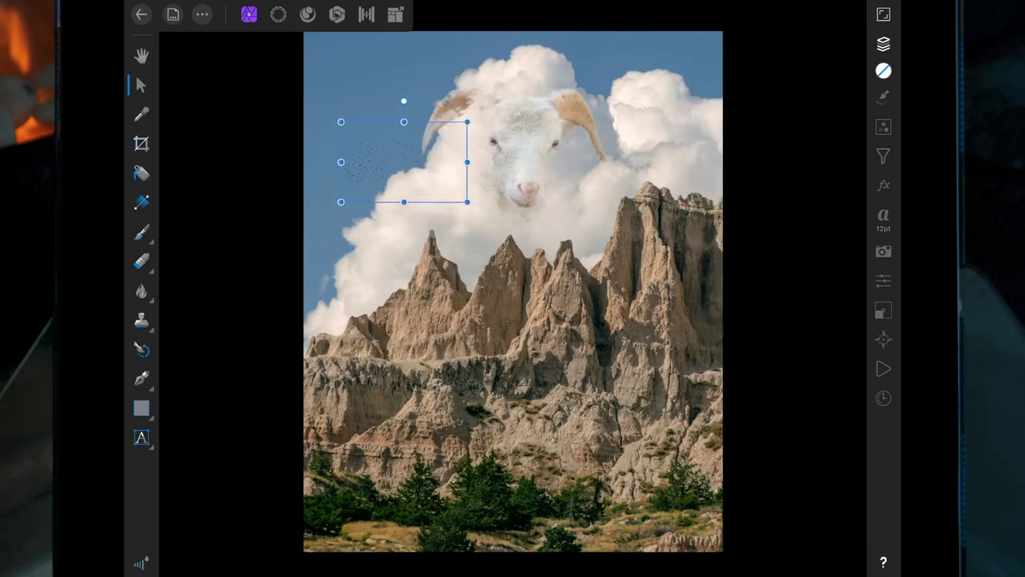
left_click(884, 43)
Move the bird layer below the ram layer, then shift and slightly enlarge the flock
left_click(804, 68)
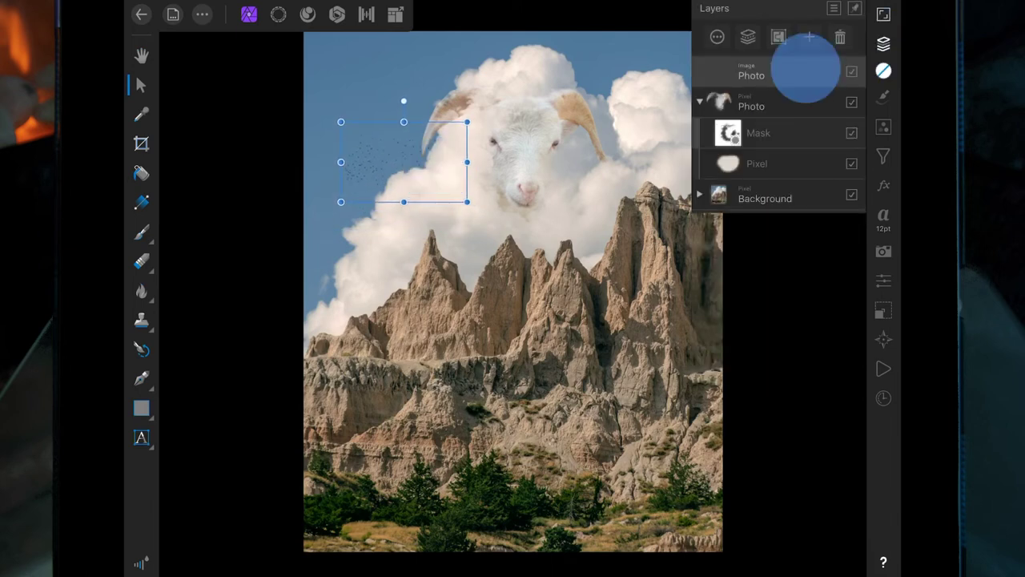
left_click_drag(805, 68, 805, 181)
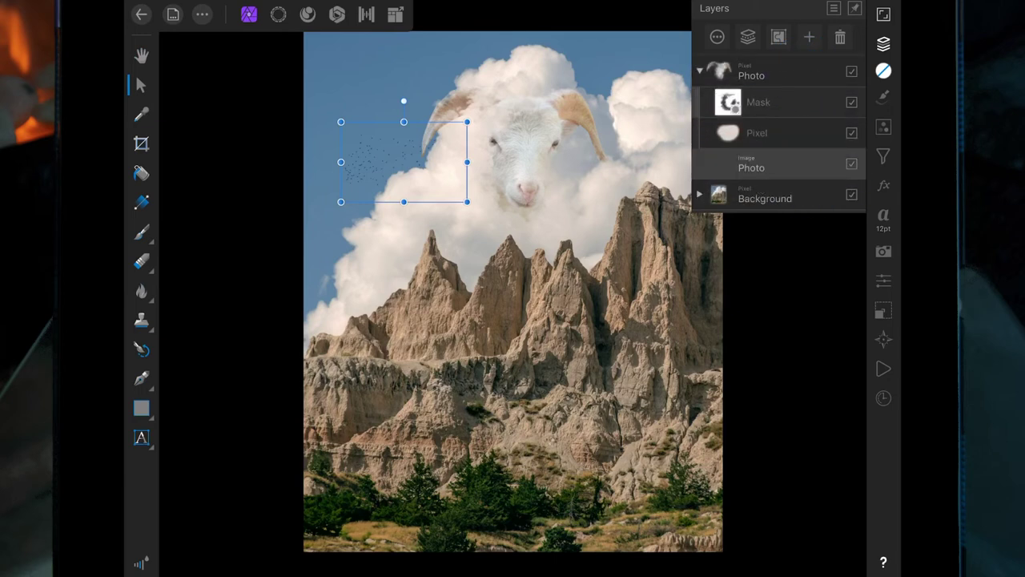
left_click_drag(443, 180, 463, 163)
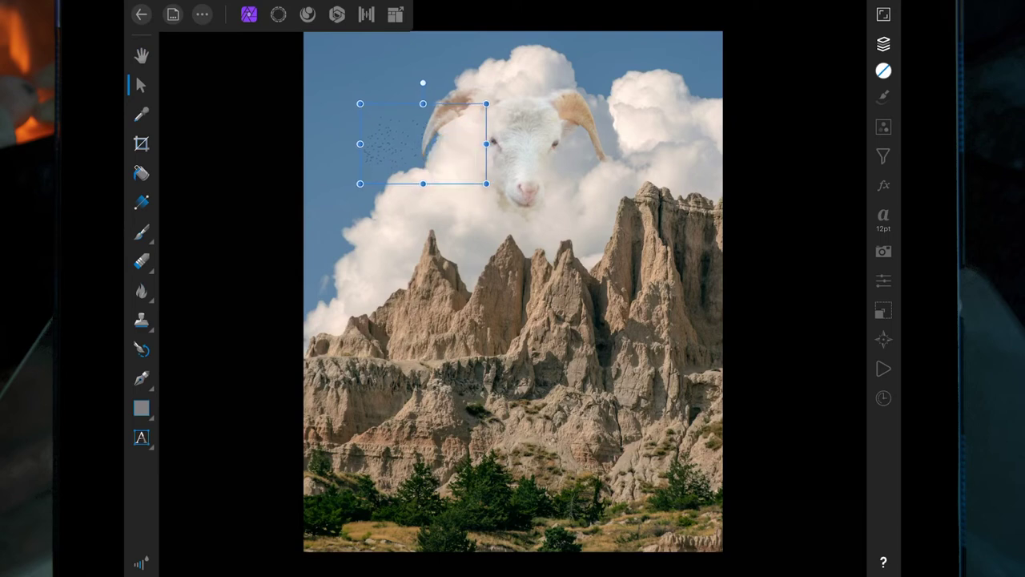
left_click_drag(360, 183, 345, 193)
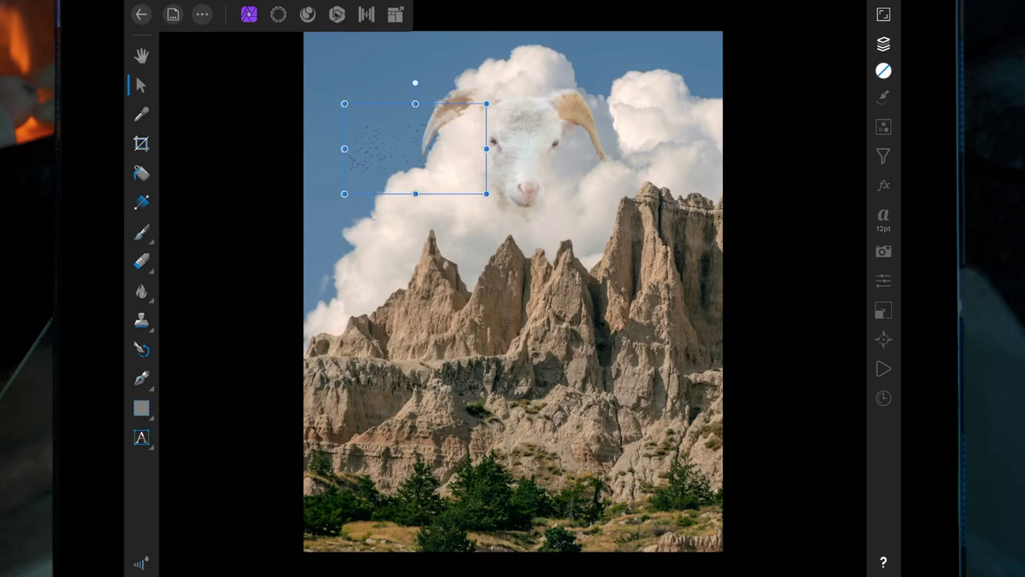
scroll(670, 334, "down", 2)
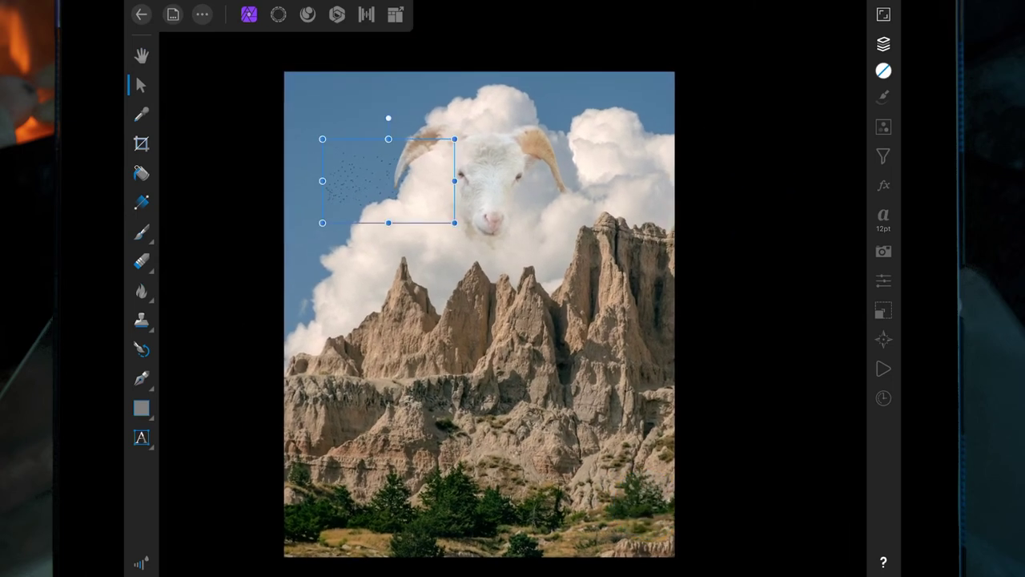
left_click(481, 361)
key("Escape")
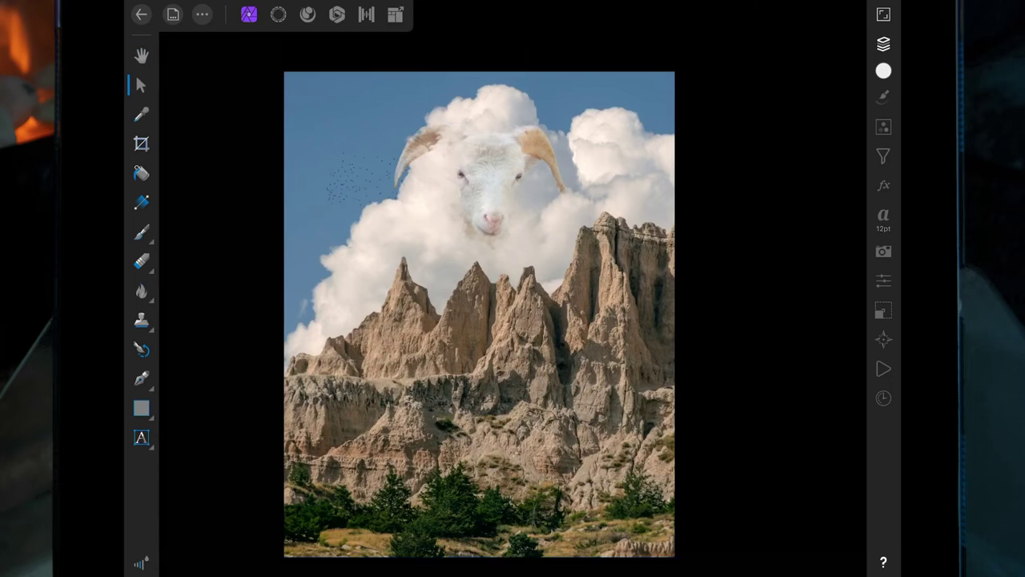
Fade the bird Photo layer to 38% opacity
left_click(883, 43)
left_click(752, 164)
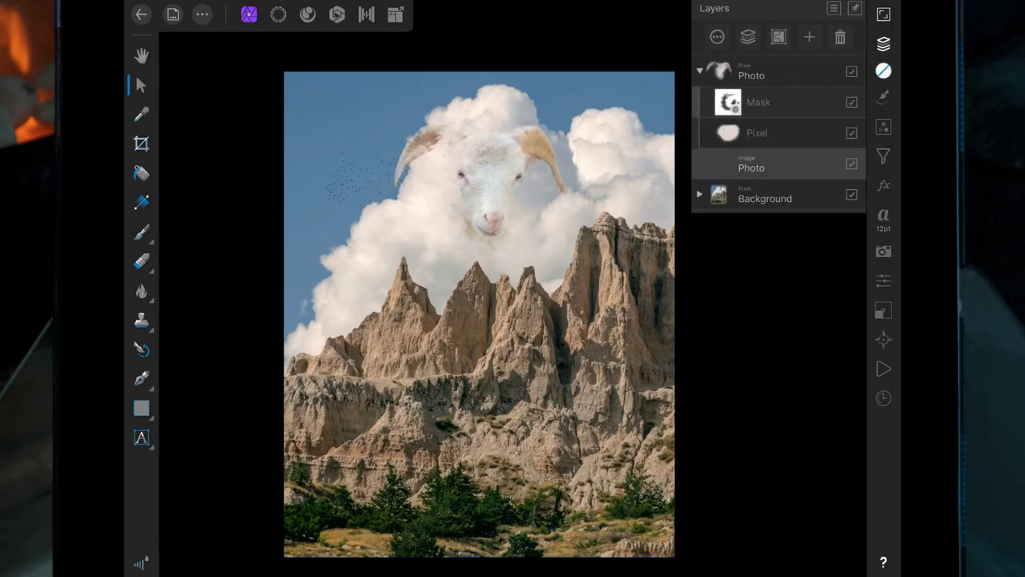
left_click(753, 163)
left_click_drag(783, 79, 760, 79)
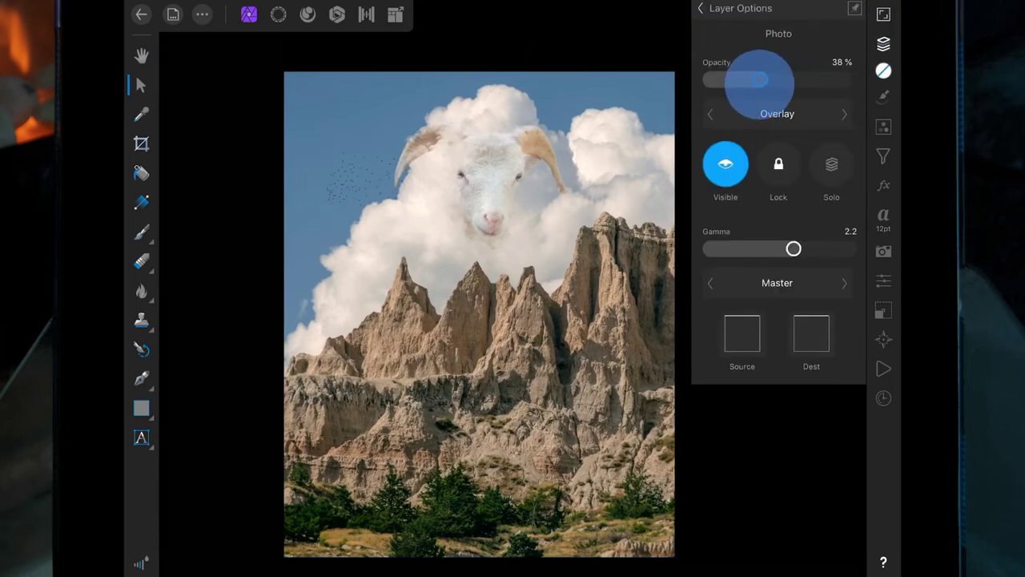
left_click(701, 8)
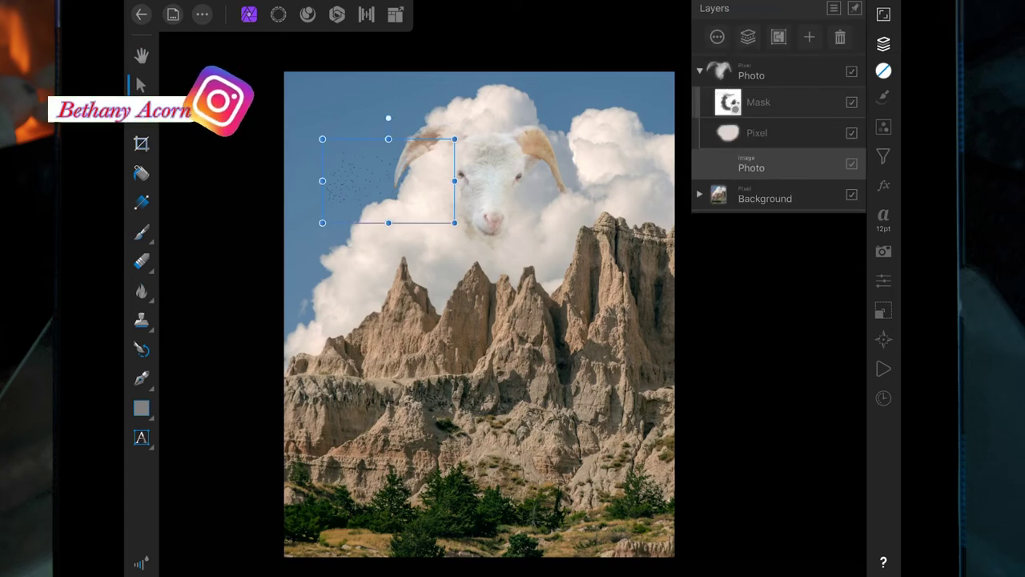
left_click(883, 43)
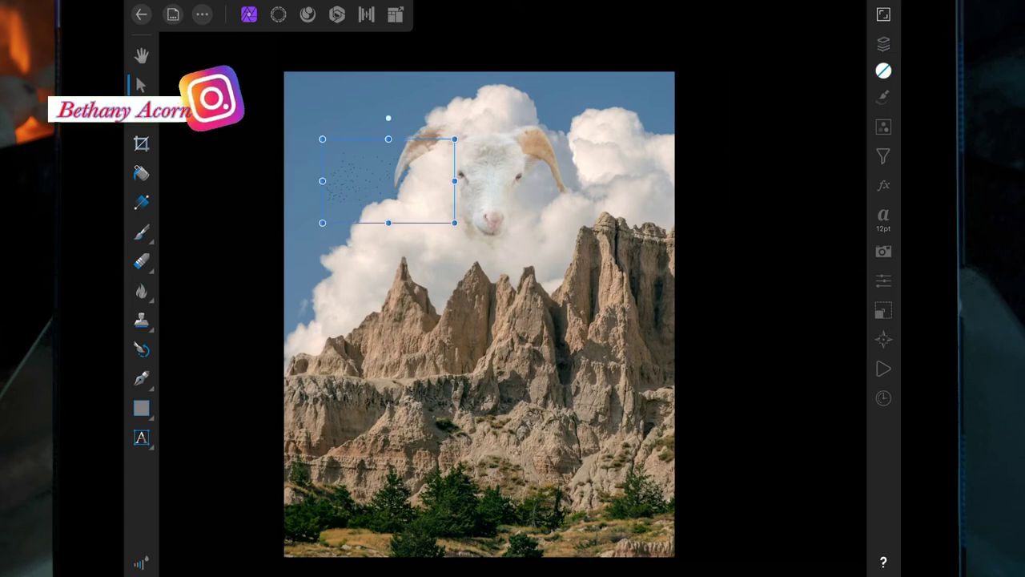